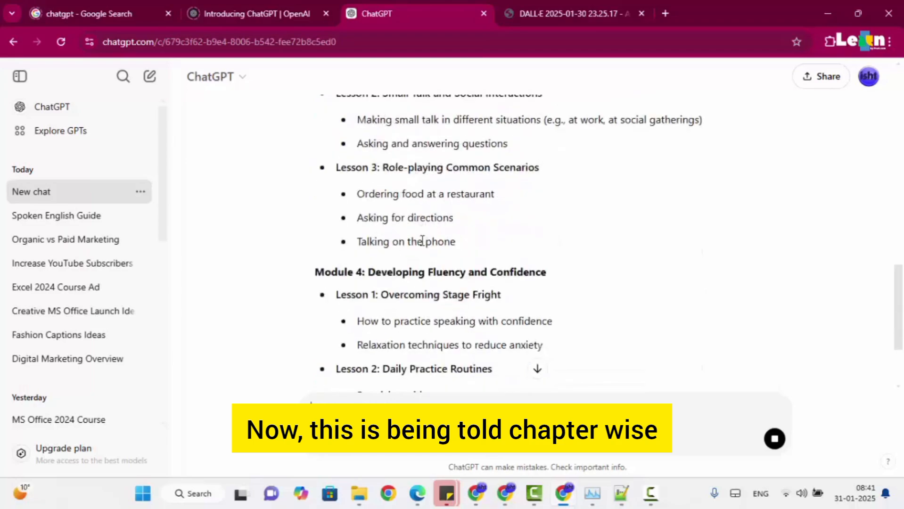
Review Module 1 of the generated spoken English course outline, lesson by lesson from Lesson 1 to Lesson 3.
scroll(424, 240, up, 18)
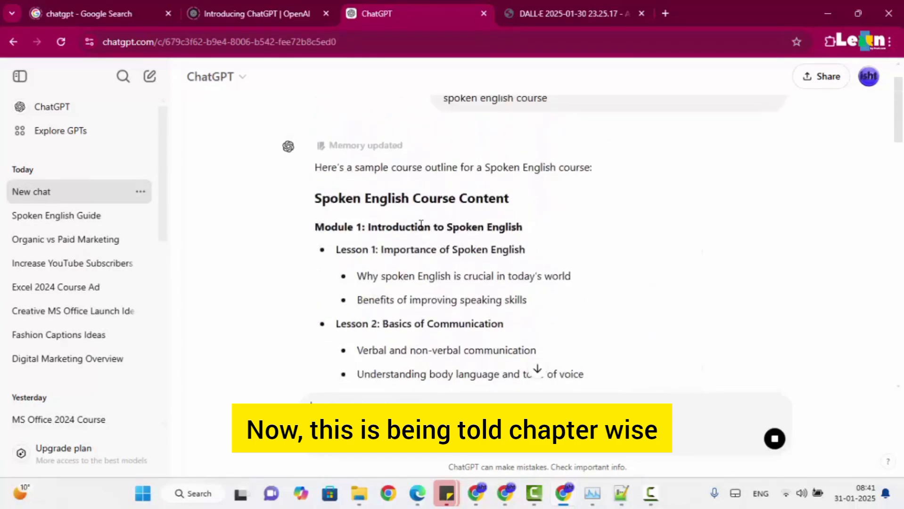
drag(368, 227, 531, 243)
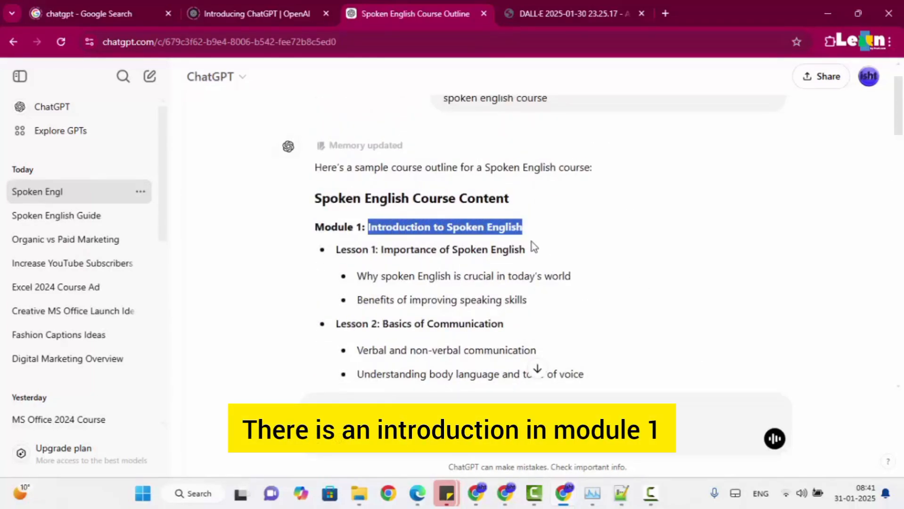
scroll(467, 249, down, 2)
click(361, 212)
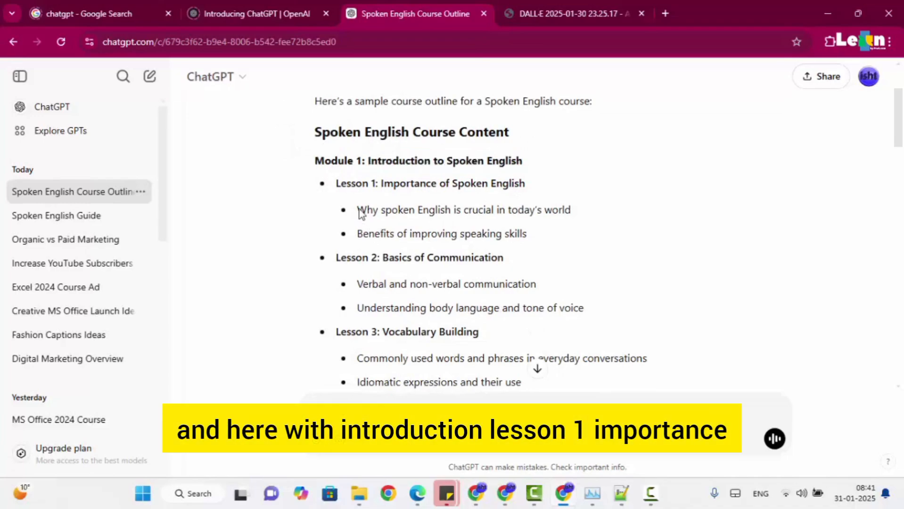
drag(336, 184, 527, 185)
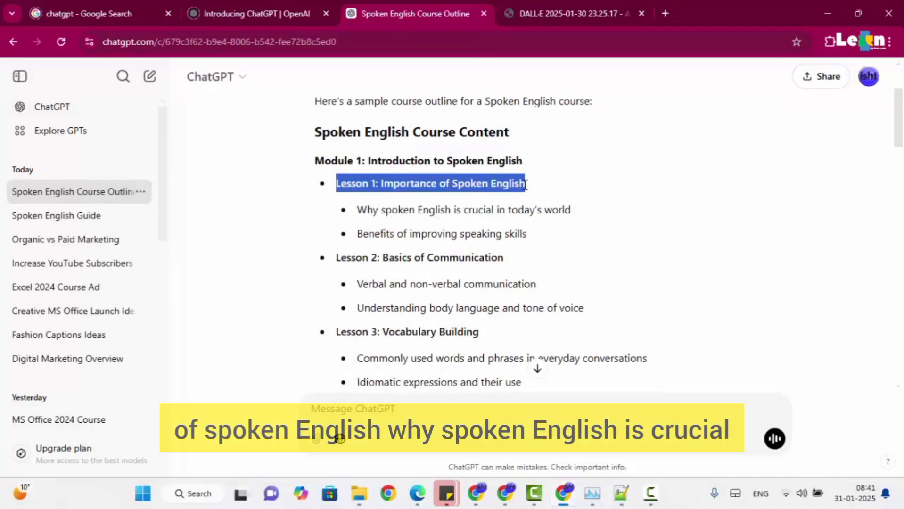
click(494, 193)
drag(356, 210, 571, 210)
drag(374, 235, 509, 234)
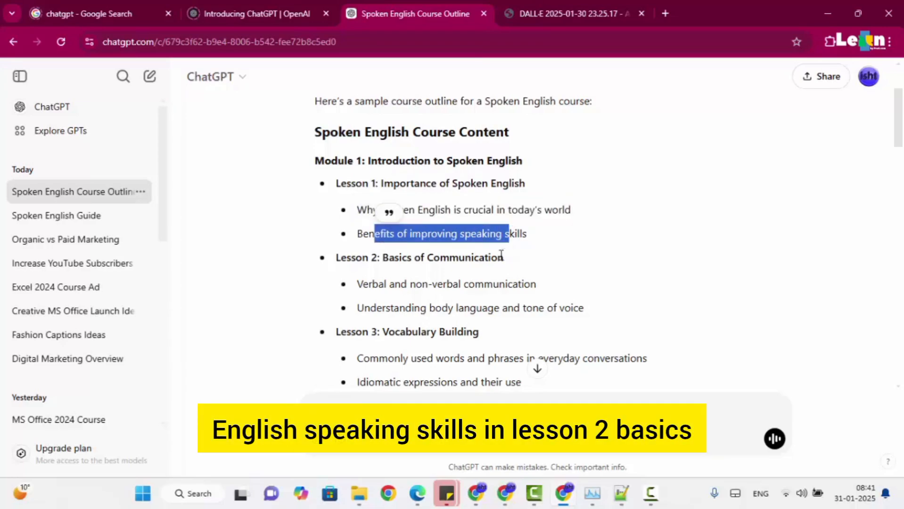
scroll(501, 255, down, 2)
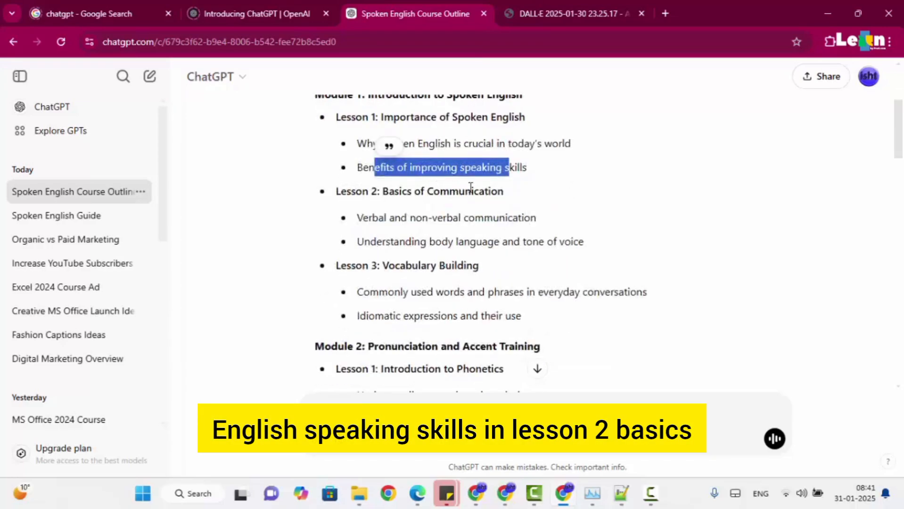
scroll(471, 187, down, 2)
drag(380, 200, 436, 200)
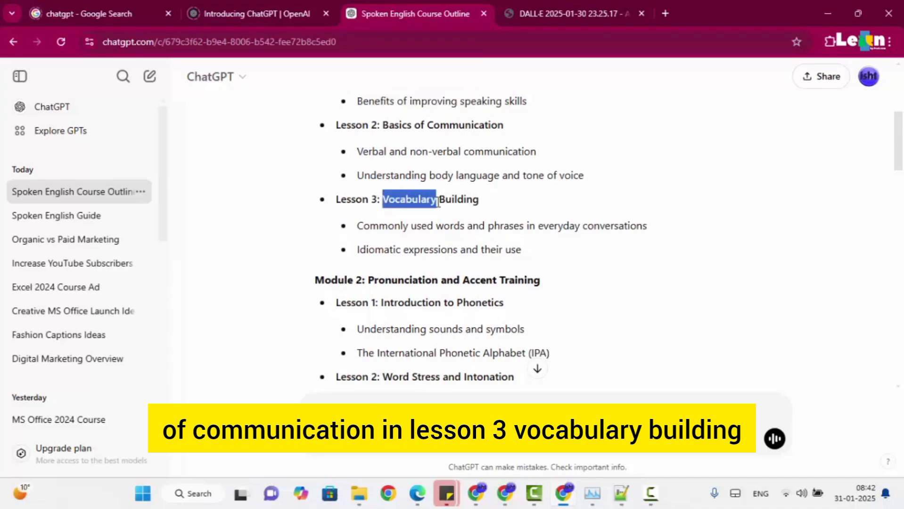
Skim Modules 2 to 6 of the course outline down to the closing note, and return to Module 1.
scroll(393, 217, down, 2)
scroll(394, 222, down, 10)
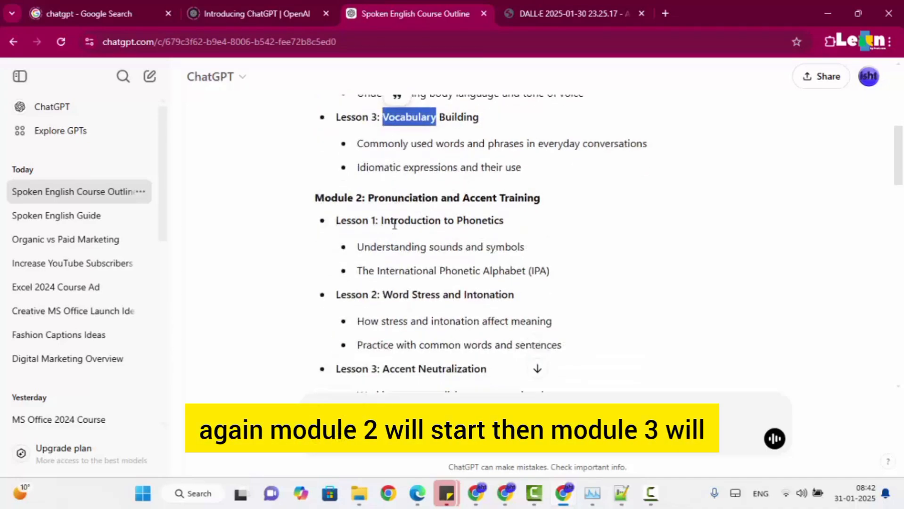
scroll(394, 229, down, 15)
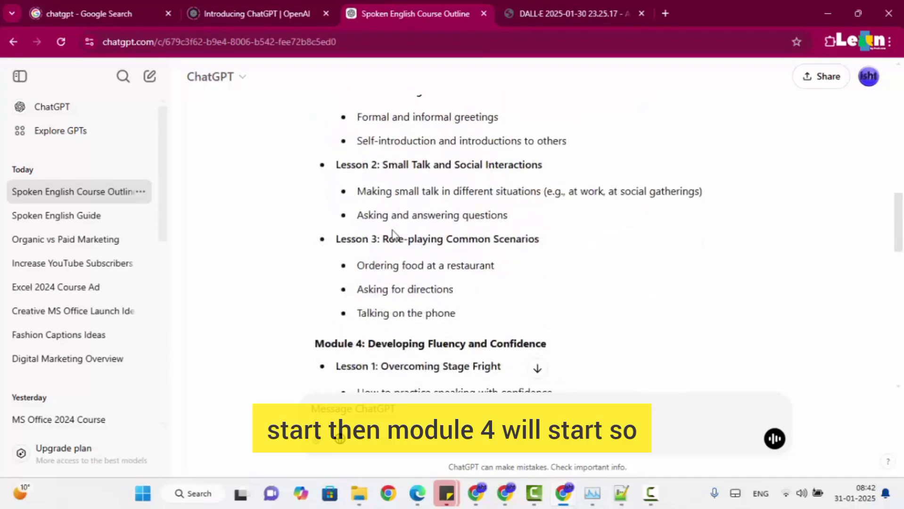
scroll(396, 241, down, 6)
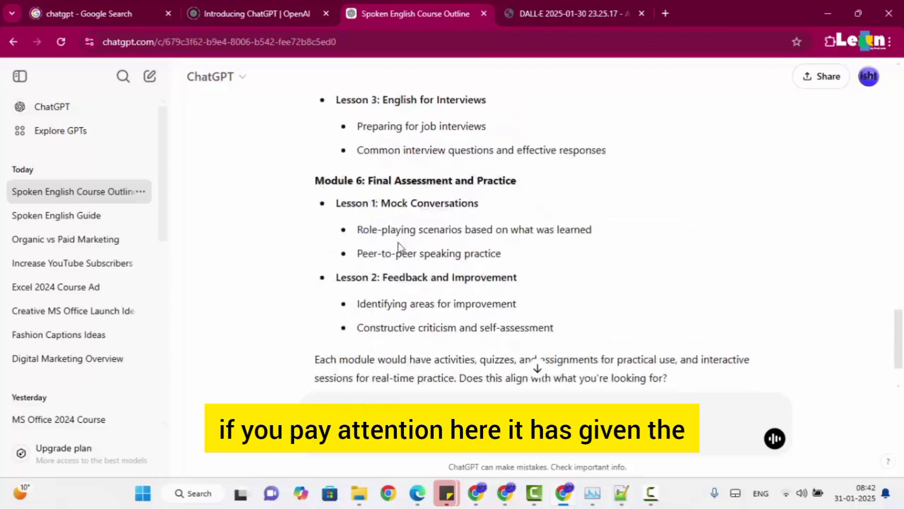
scroll(397, 246, up, 2)
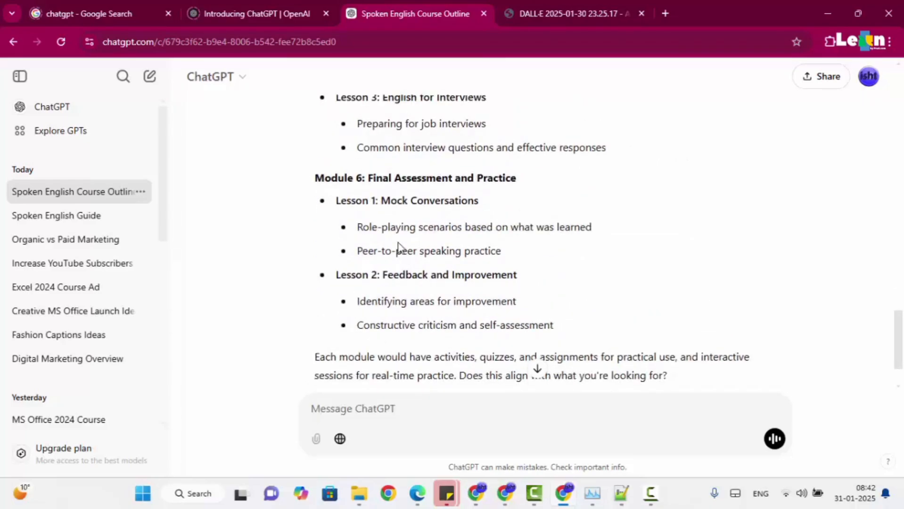
scroll(398, 248, up, 20)
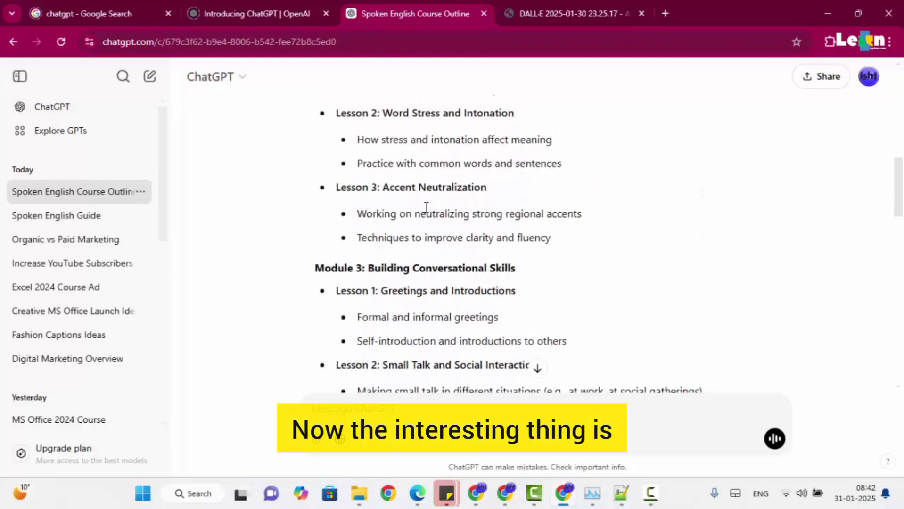
scroll(421, 212, up, 5)
scroll(421, 217, up, 3)
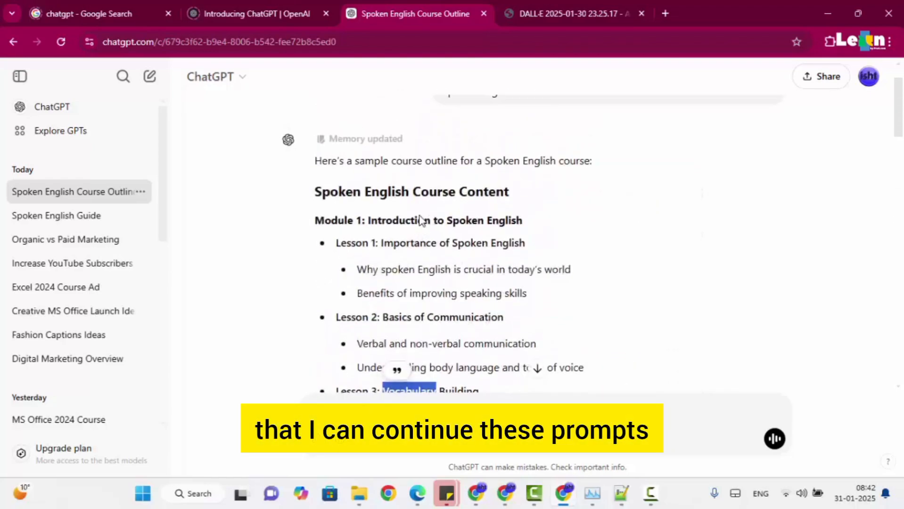
scroll(418, 218, down, 1)
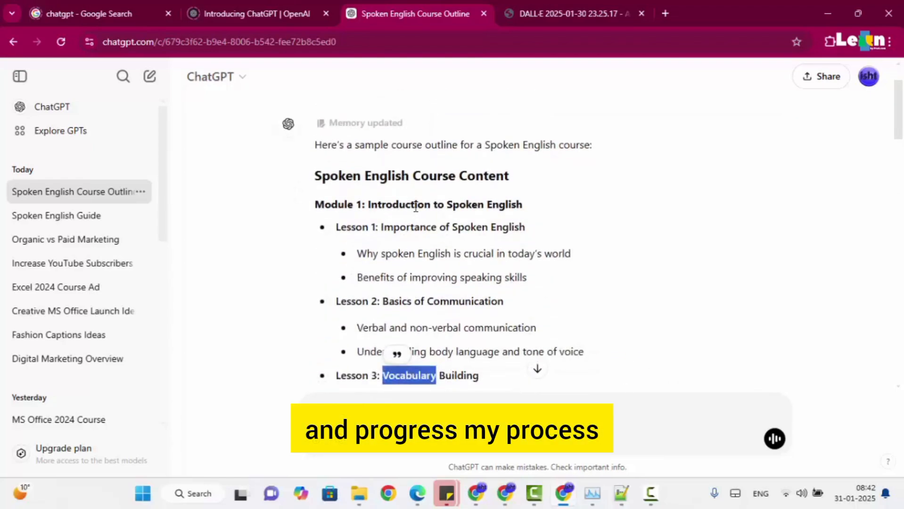
Copy the first topic of Module 1, Lesson 1 and send the prompt "provide me complete content for Why spoken English is crucial in today’s world".
drag(336, 227, 528, 223)
click(537, 220)
triple_click(522, 228)
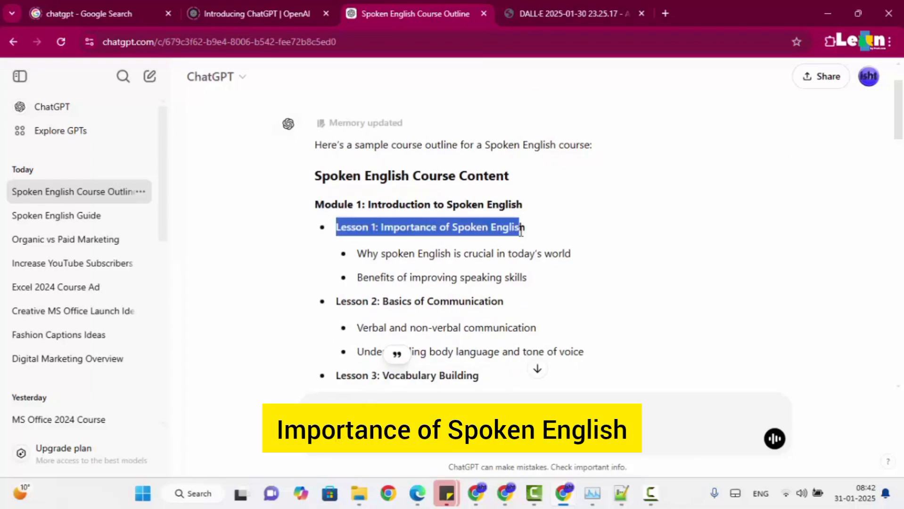
click(366, 257)
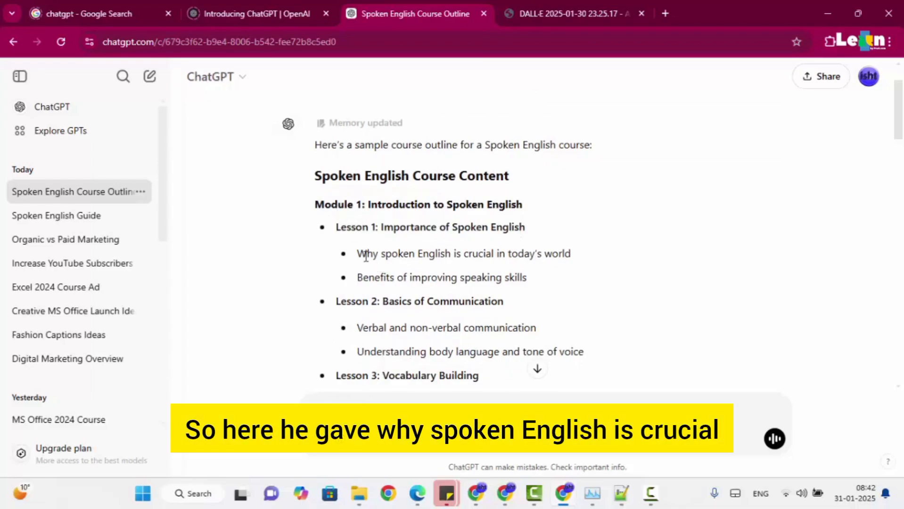
drag(369, 254, 573, 257)
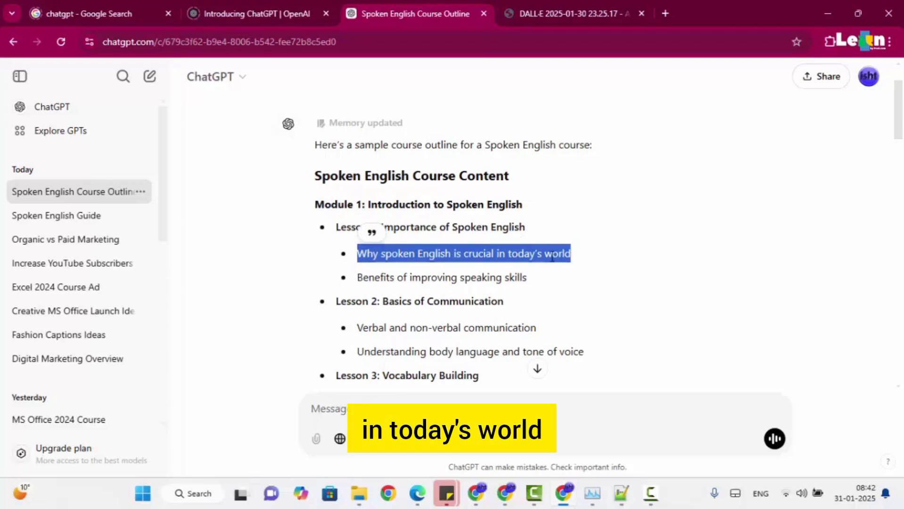
click(521, 274)
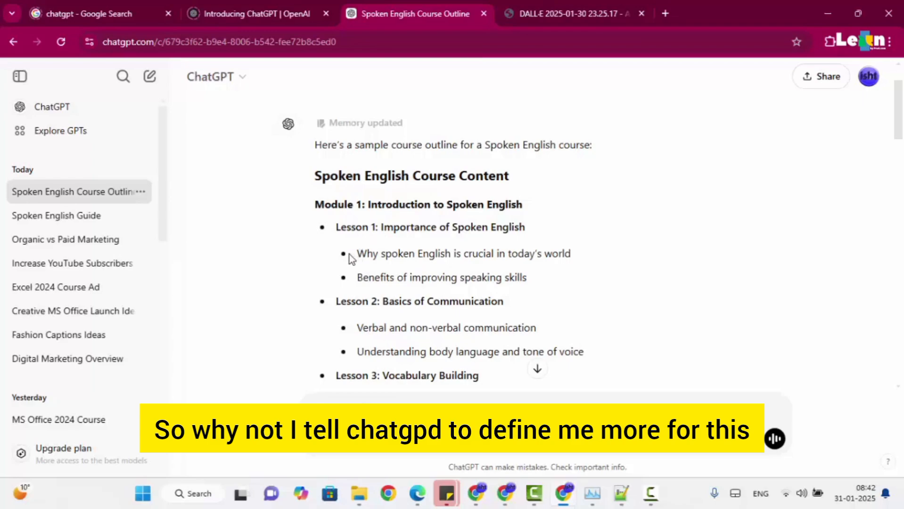
drag(345, 260, 576, 257)
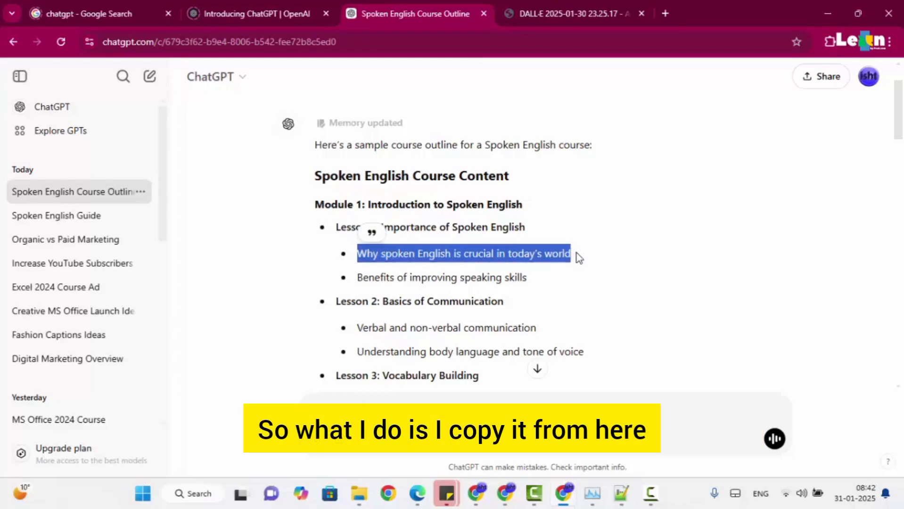
click(426, 404)
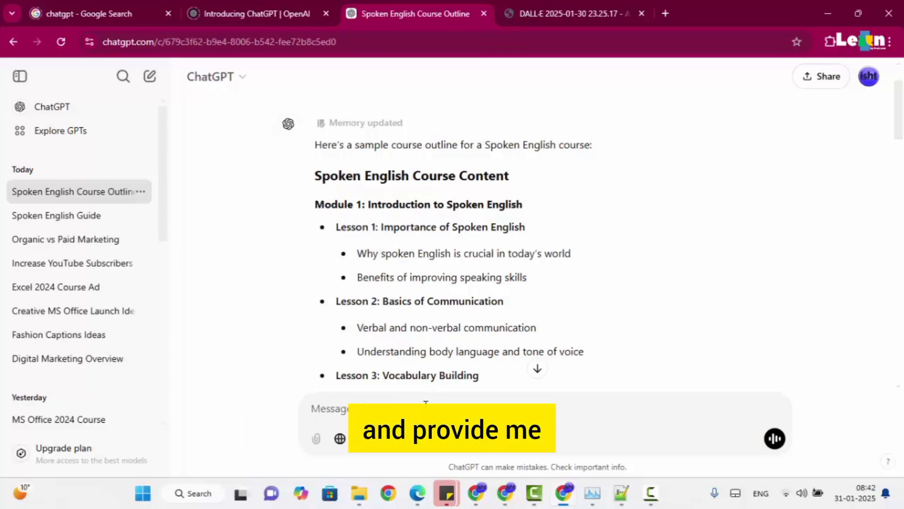
text(provide me)
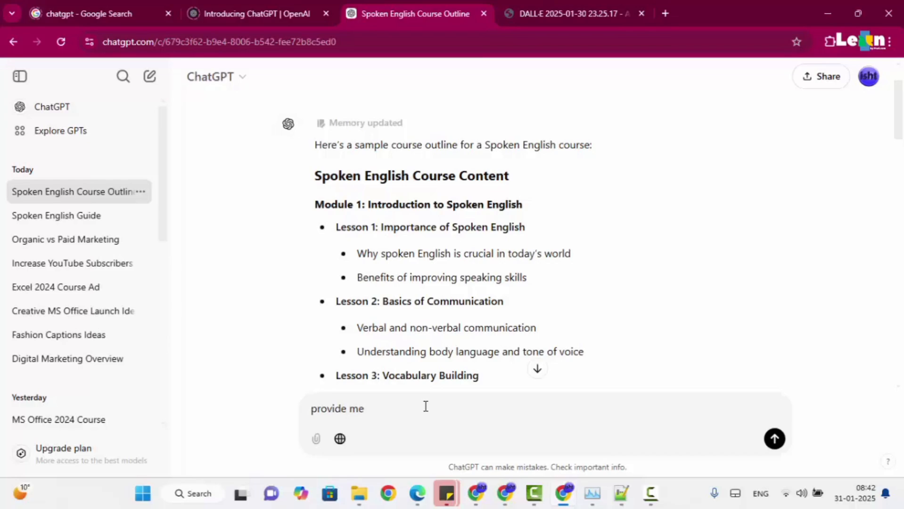
text( complete content for Why spoken English is crucial in today’s world)
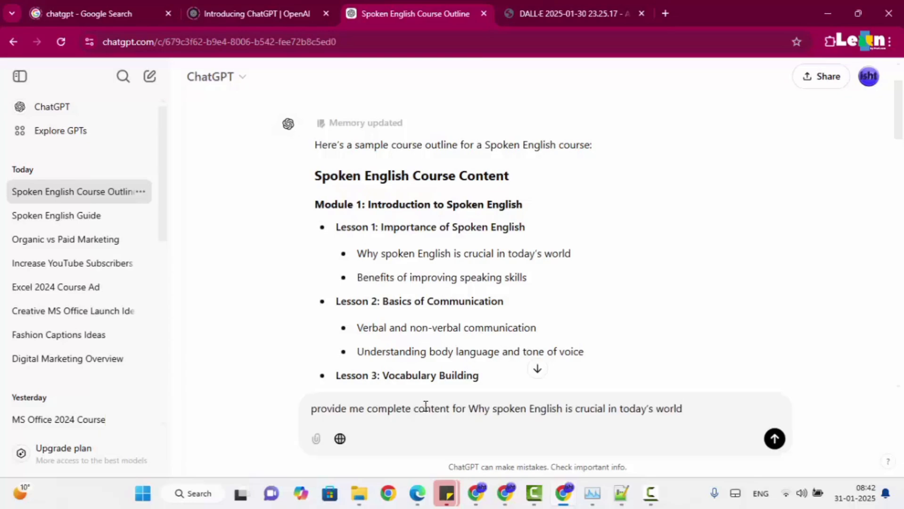
key(Return)
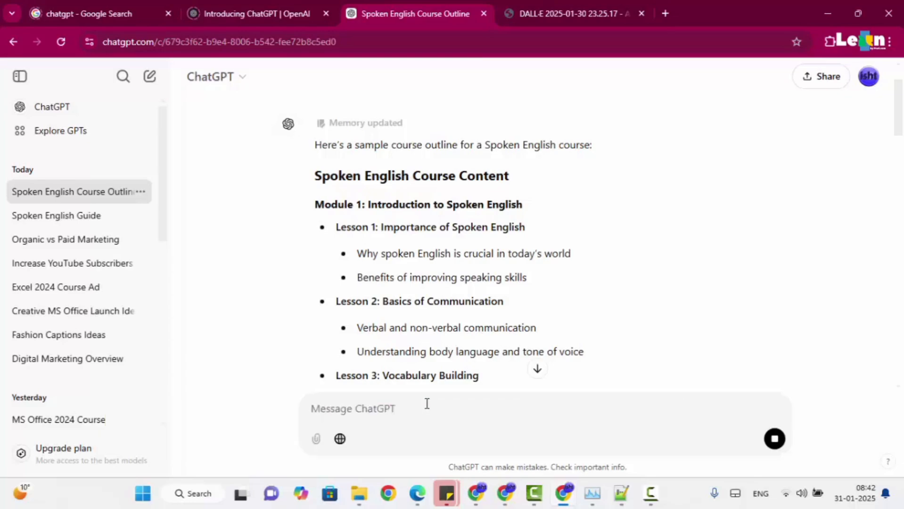
Compare the new response's opening line and Lesson 1 heading with the submitted prompt, up to the Introduction heading.
click(540, 373)
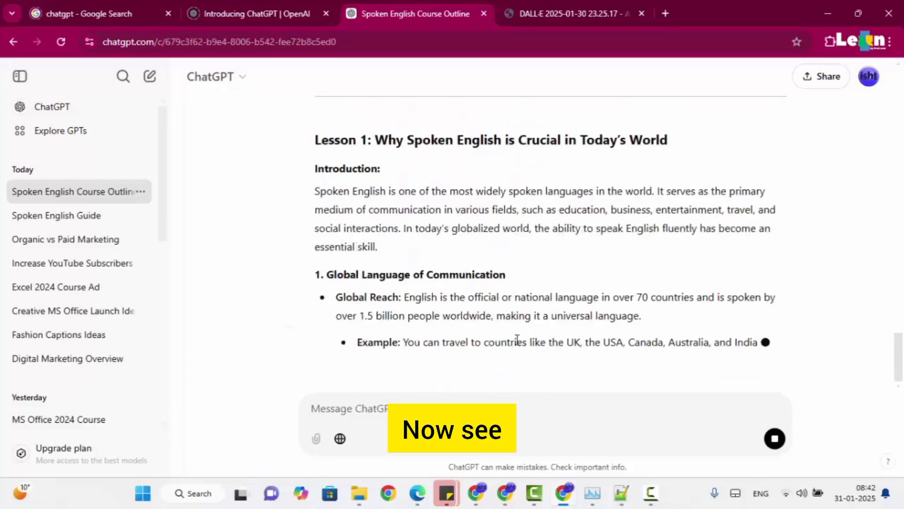
scroll(470, 294, up, 2)
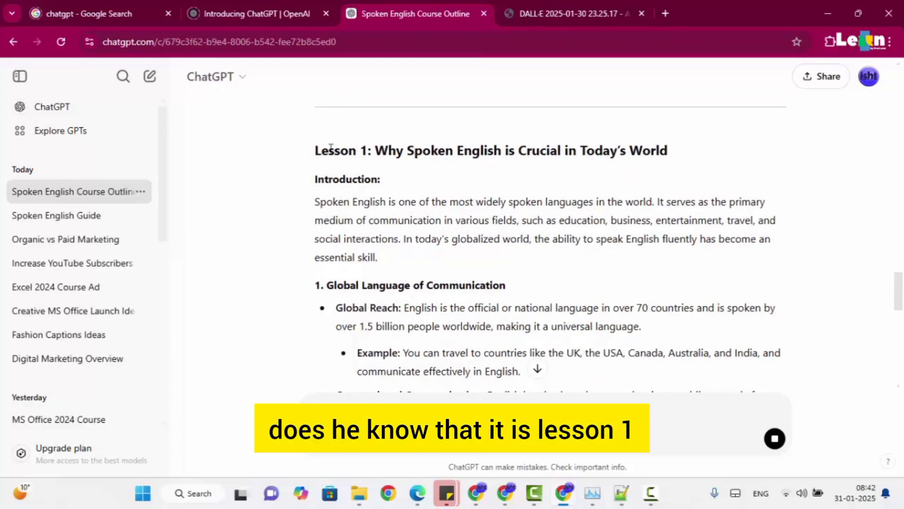
drag(331, 148, 373, 150)
scroll(460, 172, up, 5)
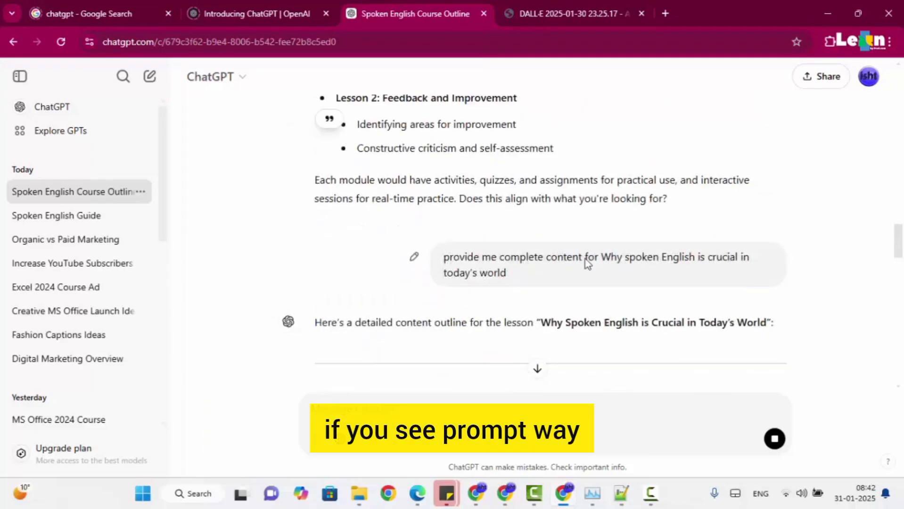
scroll(587, 263, down, 1)
drag(542, 265, 767, 266)
scroll(440, 264, down, 1)
scroll(440, 264, down, 2)
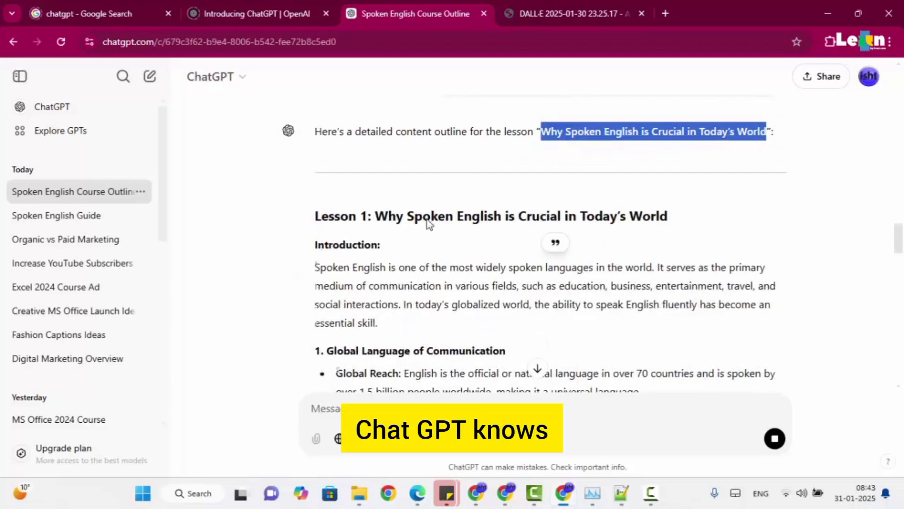
scroll(393, 165, down, 1)
drag(326, 184, 342, 181)
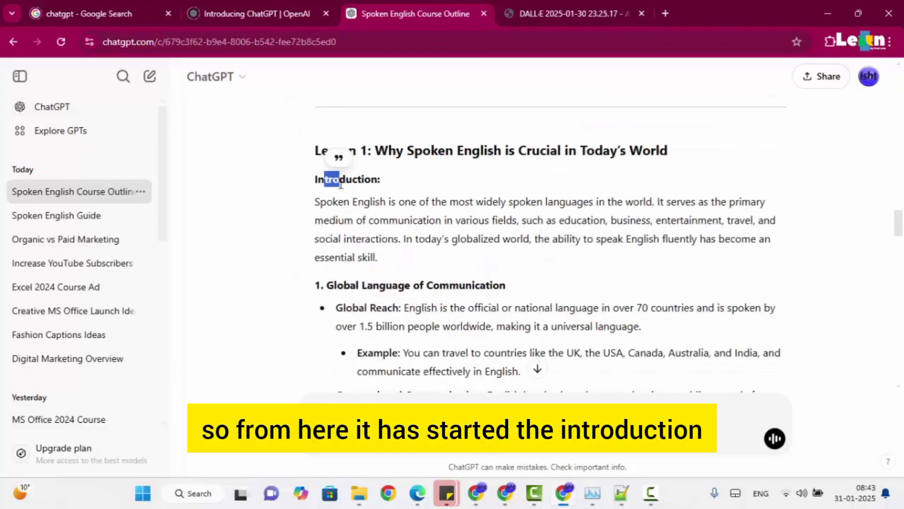
Read through the generated lesson, from the introduction paragraph and Global Language of Communication section to the conclusion.
scroll(336, 198, down, 1)
drag(315, 136, 395, 191)
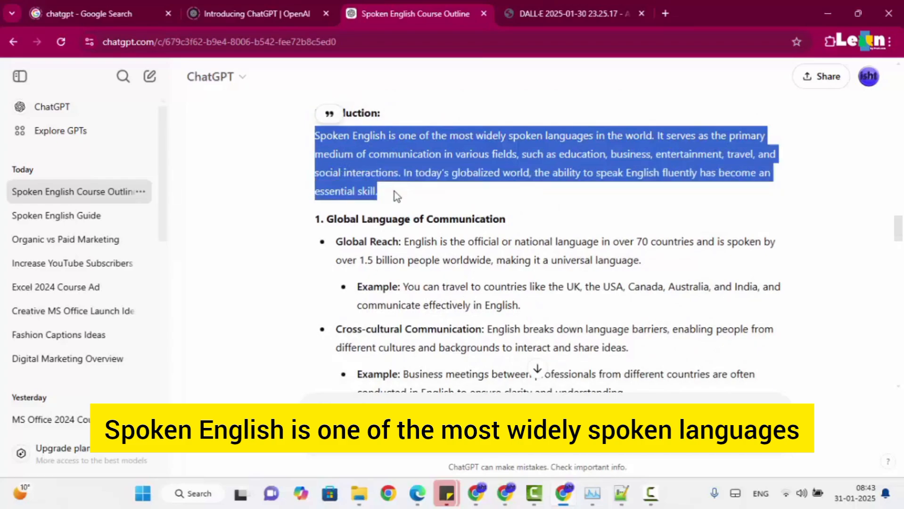
scroll(393, 192, down, 1)
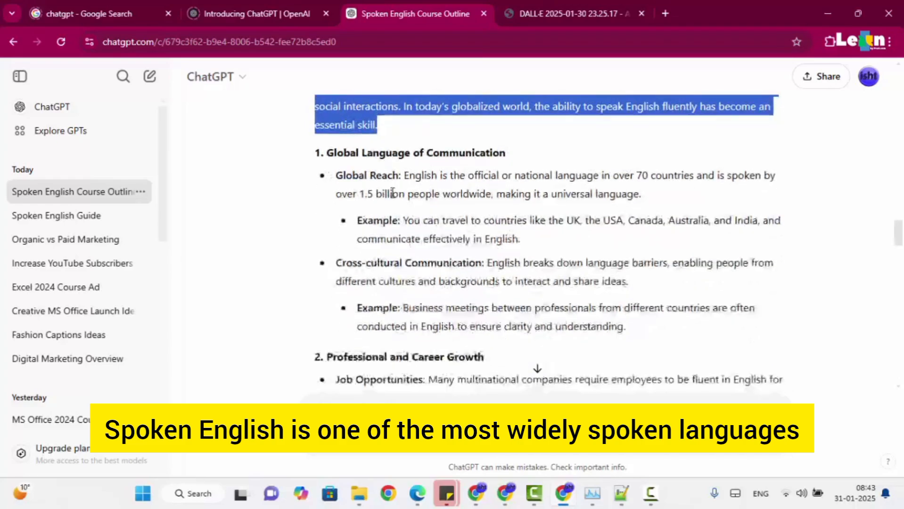
drag(319, 152, 462, 166)
scroll(462, 166, down, 2)
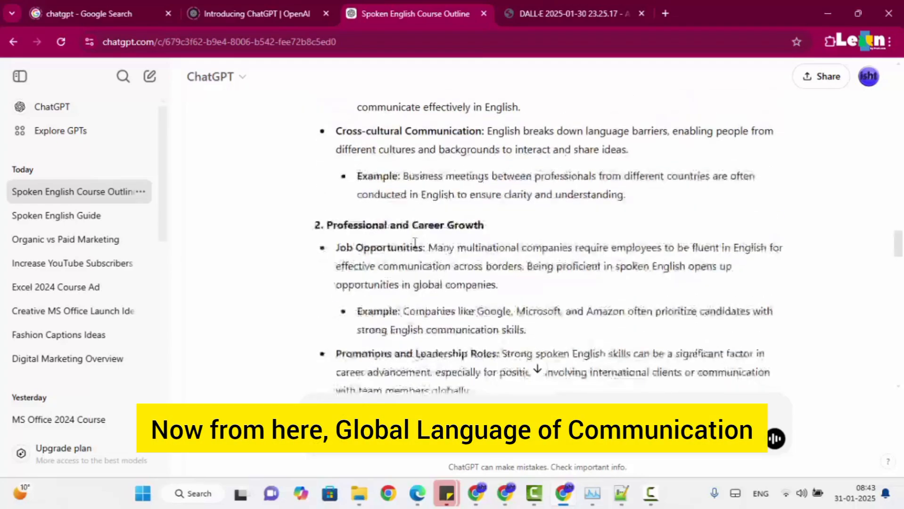
drag(315, 224, 412, 226)
scroll(418, 238, down, 4)
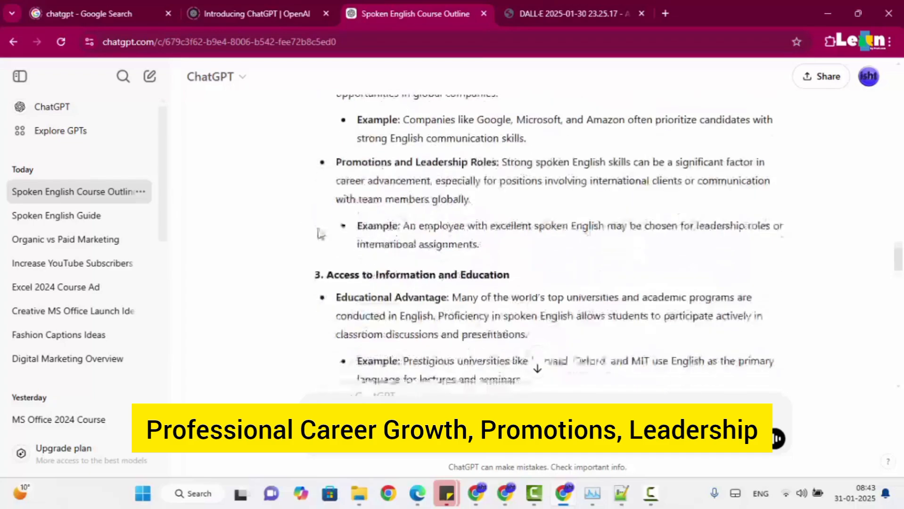
drag(319, 199, 443, 200)
scroll(466, 254, down, 8)
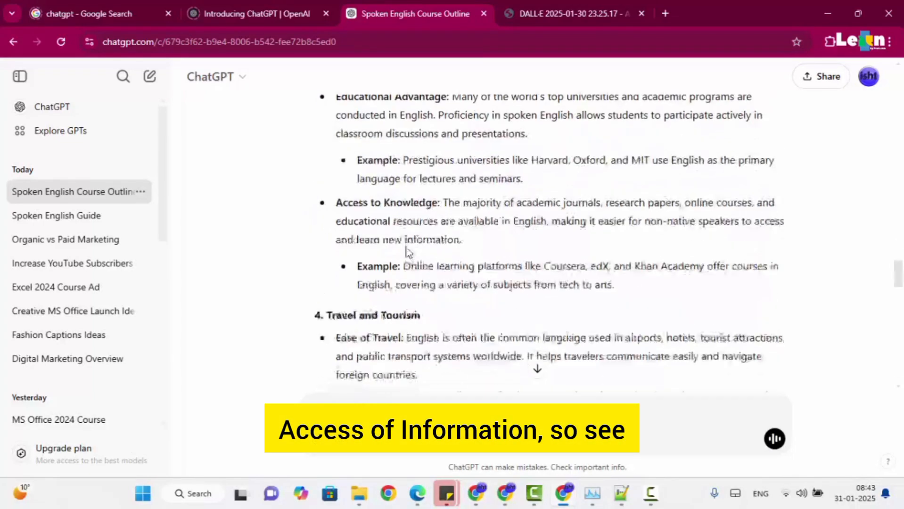
scroll(409, 268, down, 15)
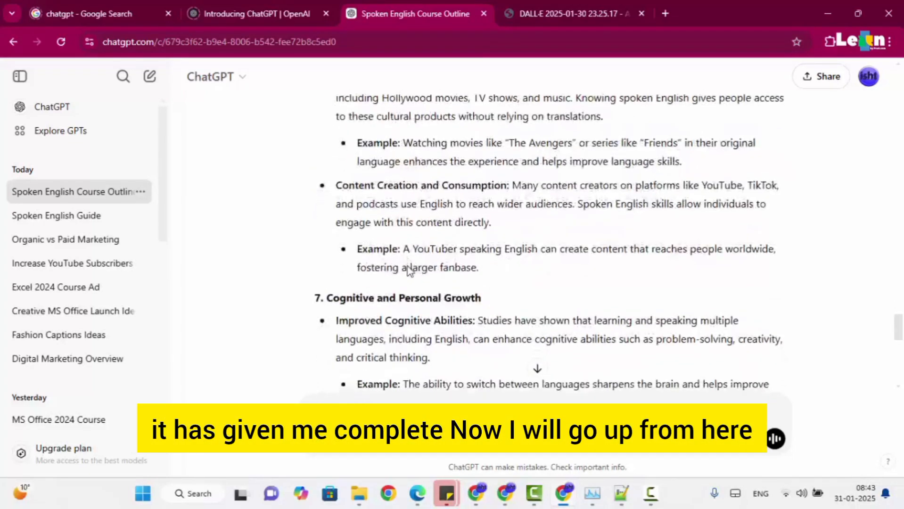
scroll(410, 272, up, 12)
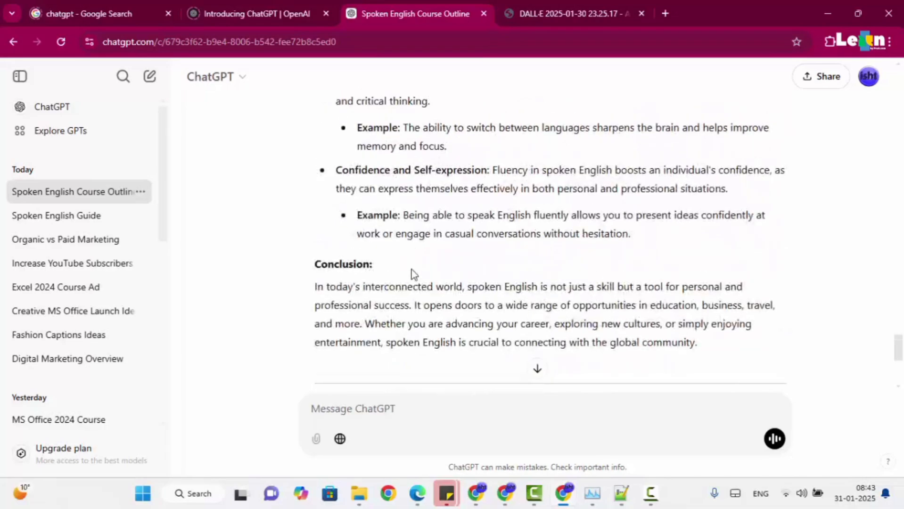
Return to Module 1 of the course outline and copy Lesson 1's second topic, "Benefits of improving speaking skills".
scroll(659, 267, up, 10)
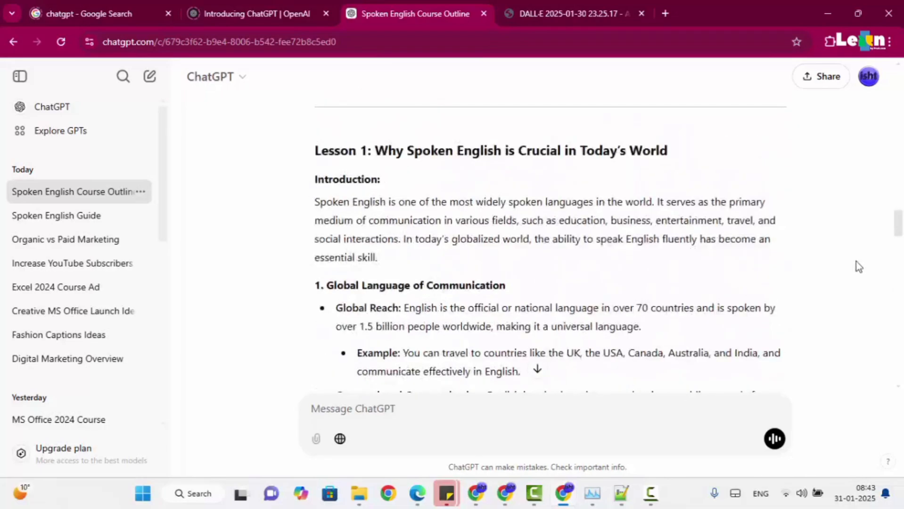
drag(902, 218, 889, 111)
scroll(656, 172, up, 1)
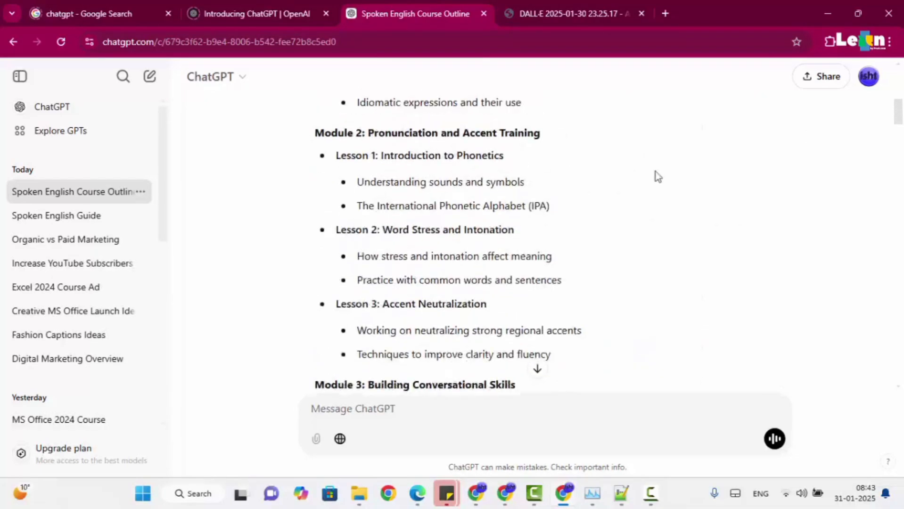
scroll(425, 193, up, 5)
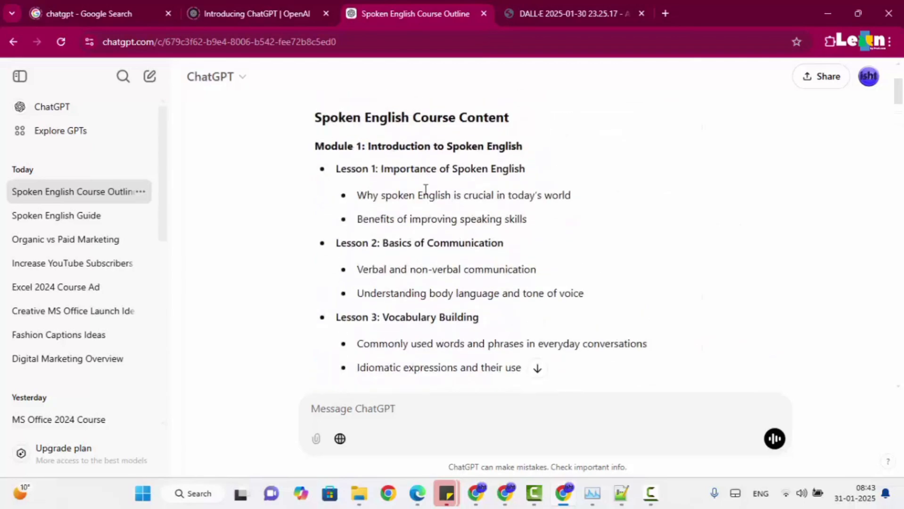
drag(358, 218, 528, 225)
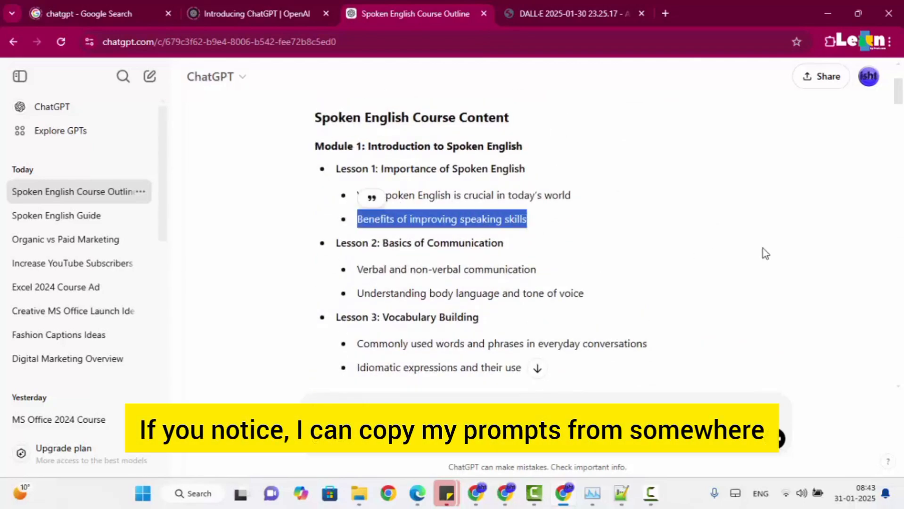
Edit the earlier content prompt to read "provide me complete content for Benefits of improving speaking skills" and resend it.
drag(899, 95, 902, 386)
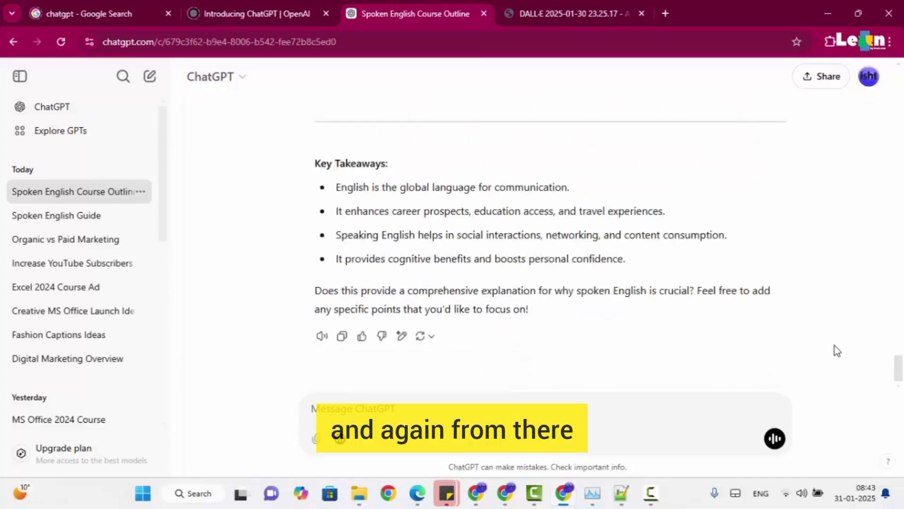
scroll(769, 284, up, 5)
scroll(750, 257, up, 10)
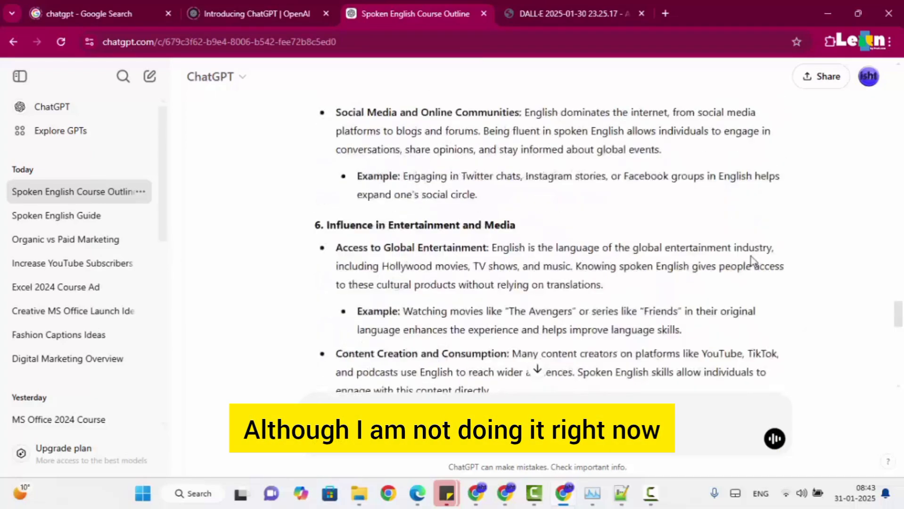
scroll(750, 259, up, 12)
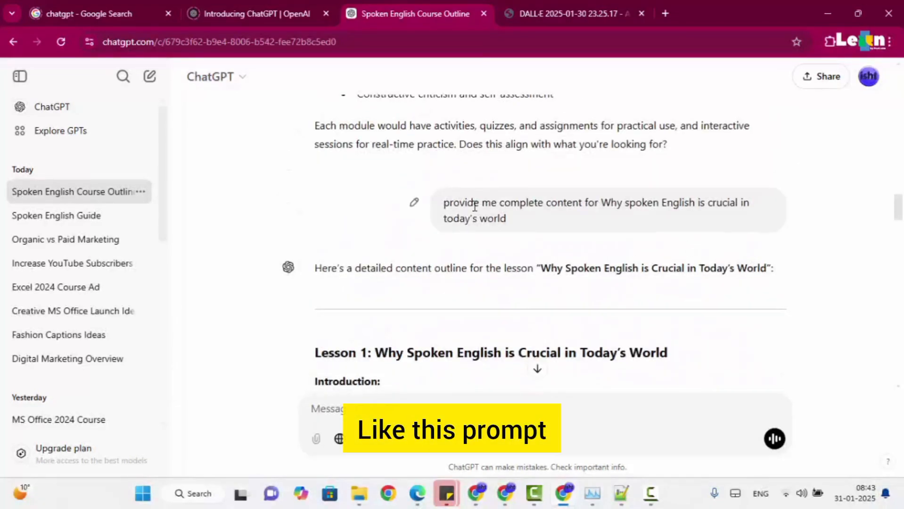
click(414, 203)
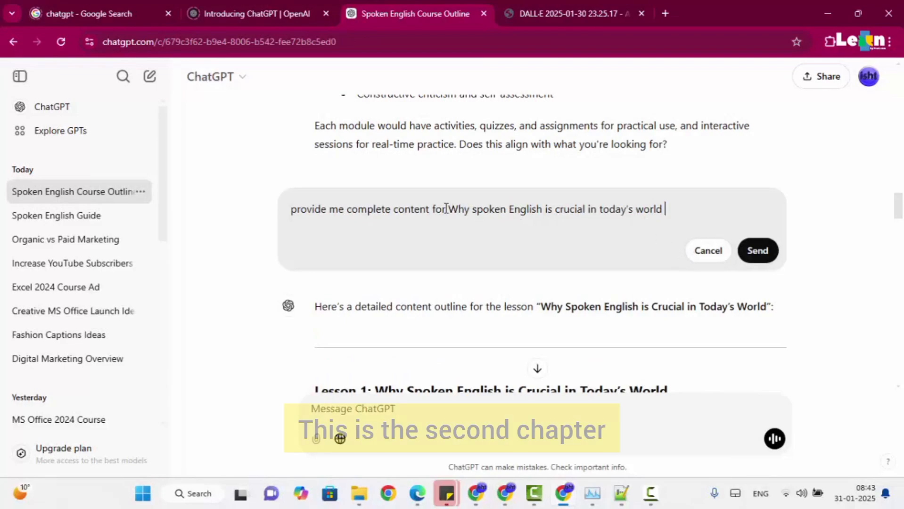
drag(447, 209, 665, 210)
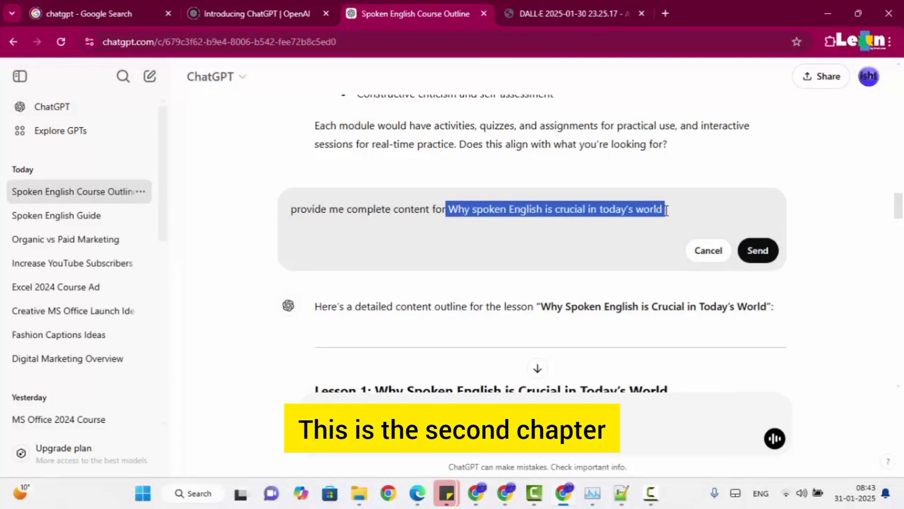
text(Benefits of improving speaking skills)
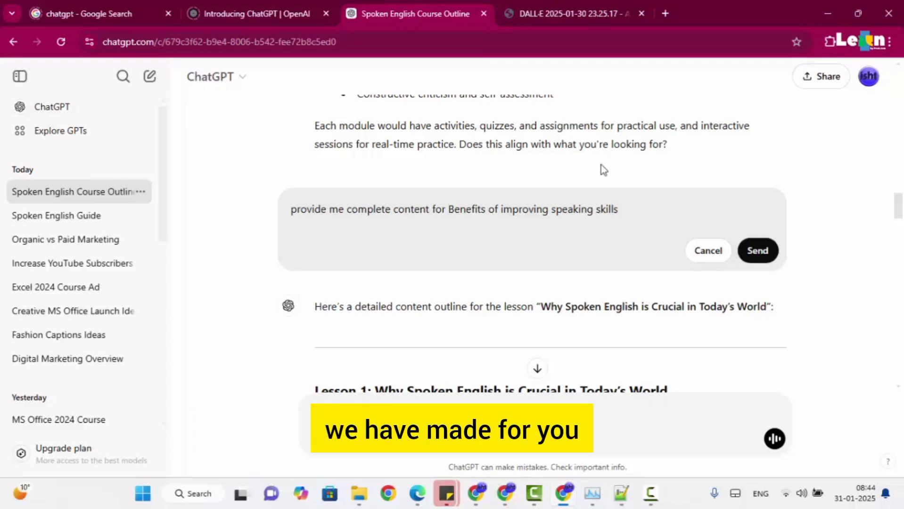
drag(291, 209, 388, 209)
click(435, 220)
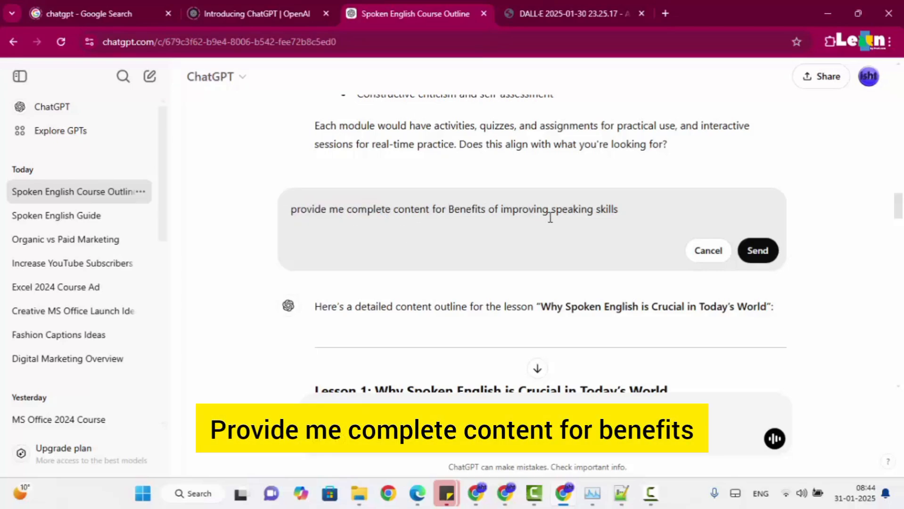
click(757, 250)
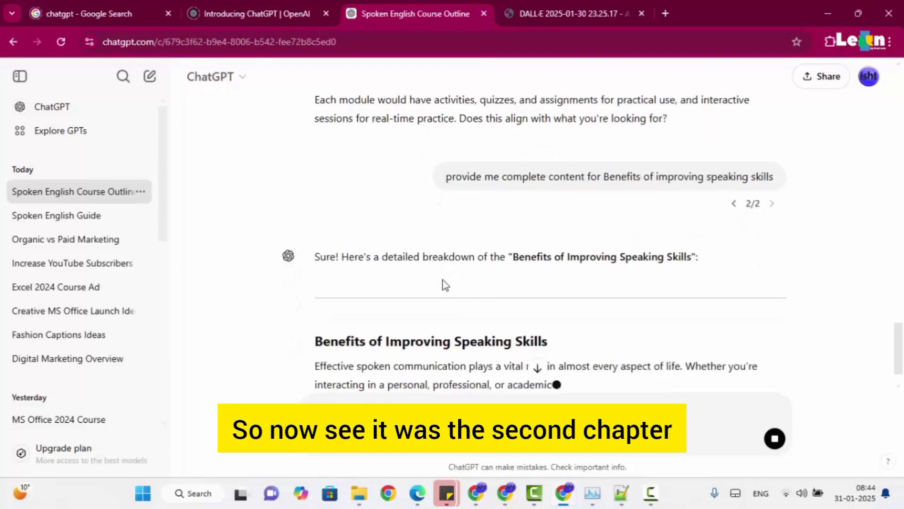
Read through the generated Benefits of Improving Speaking Skills lesson, from its introduction to the conclusion.
scroll(446, 285, down, 3)
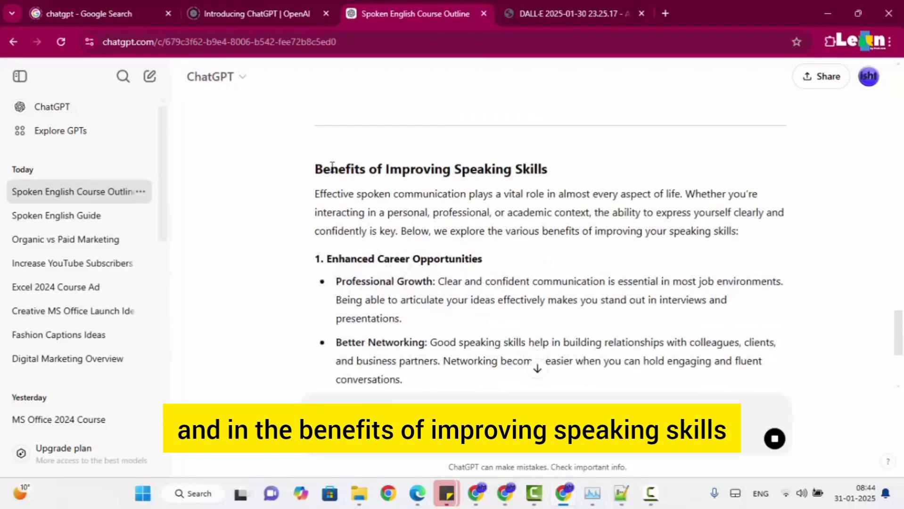
scroll(476, 209, down, 3)
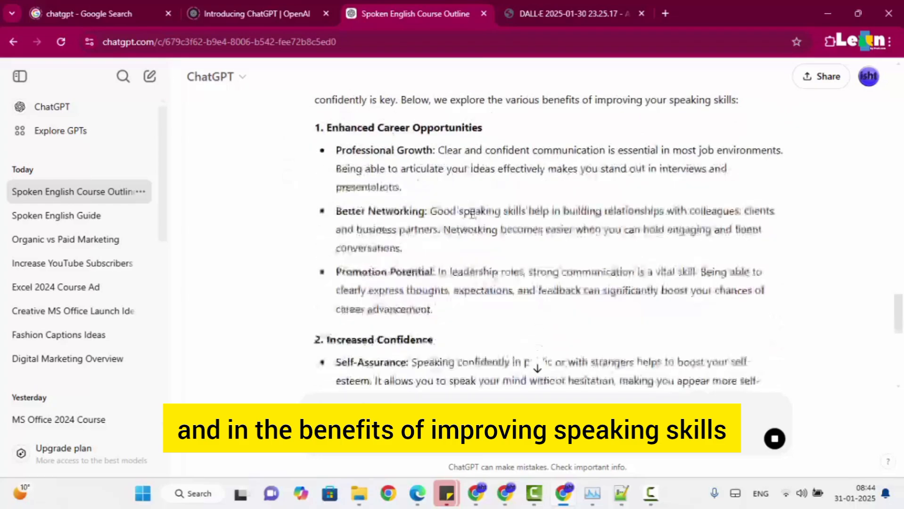
scroll(436, 212, down, 8)
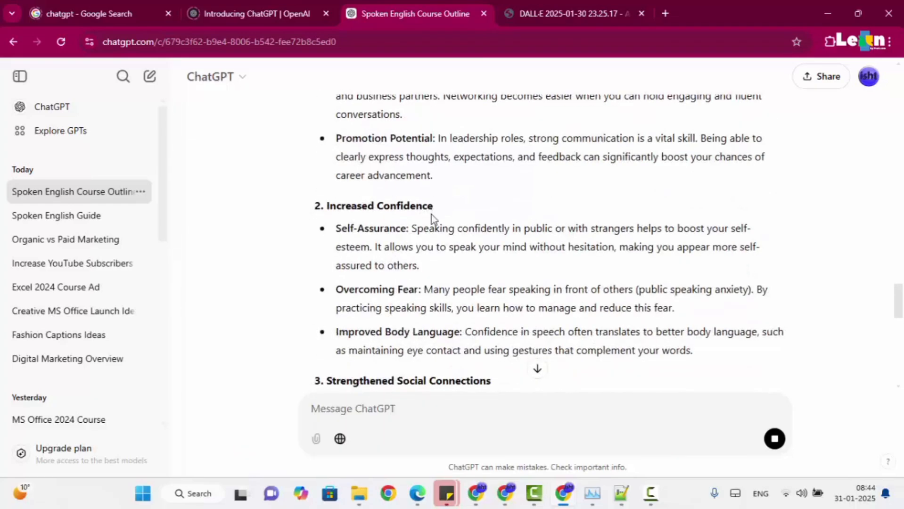
scroll(431, 217, down, 6)
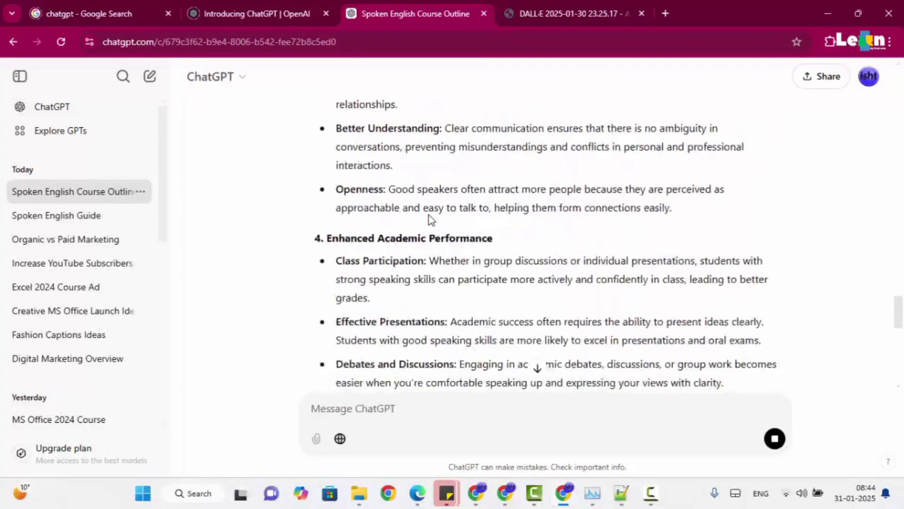
scroll(430, 215, down, 10)
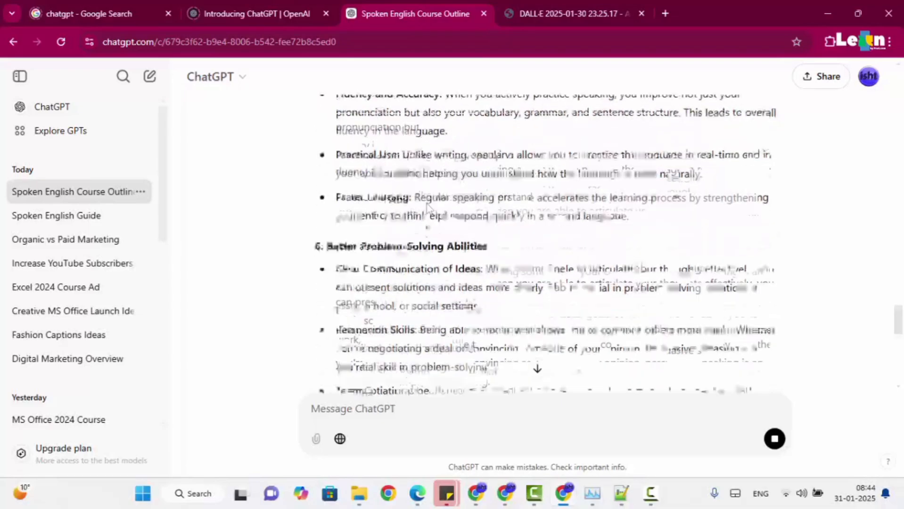
scroll(429, 224, down, 8)
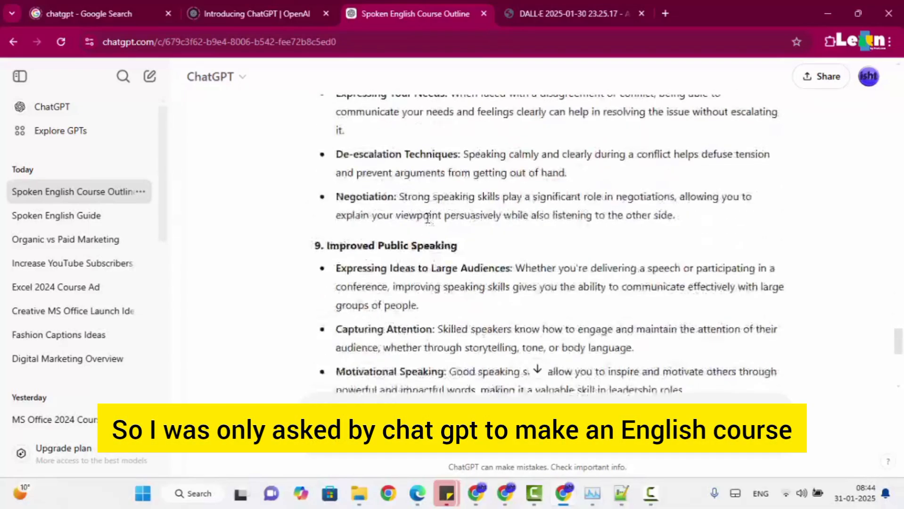
scroll(431, 227, down, 6)
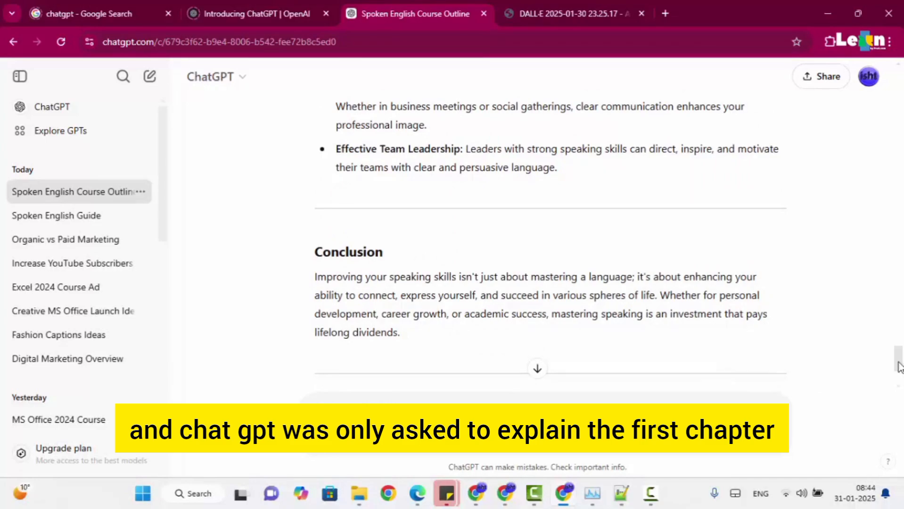
Go back to Module 1 in the course outline and highlight both topics under Lesson 1, Importance of Spoken English.
drag(900, 356, 841, 110)
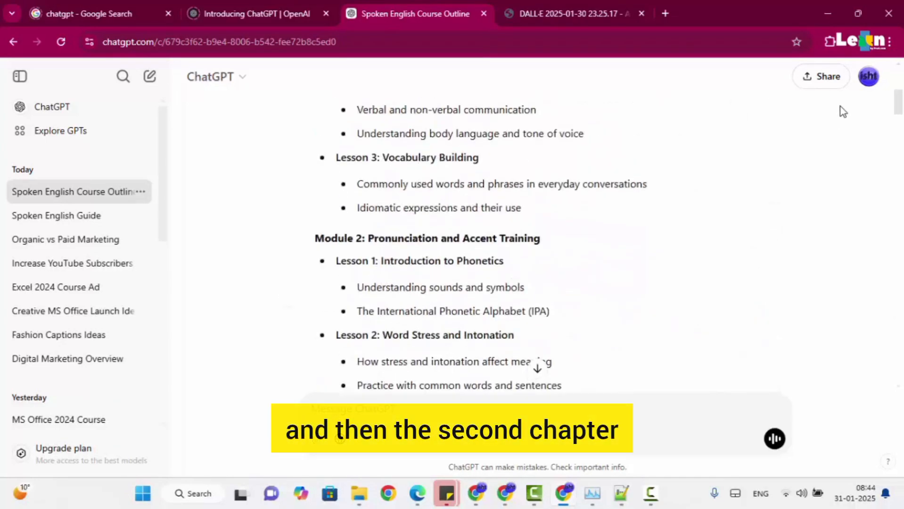
scroll(480, 257, up, 5)
scroll(479, 257, up, 2)
scroll(470, 204, down, 3)
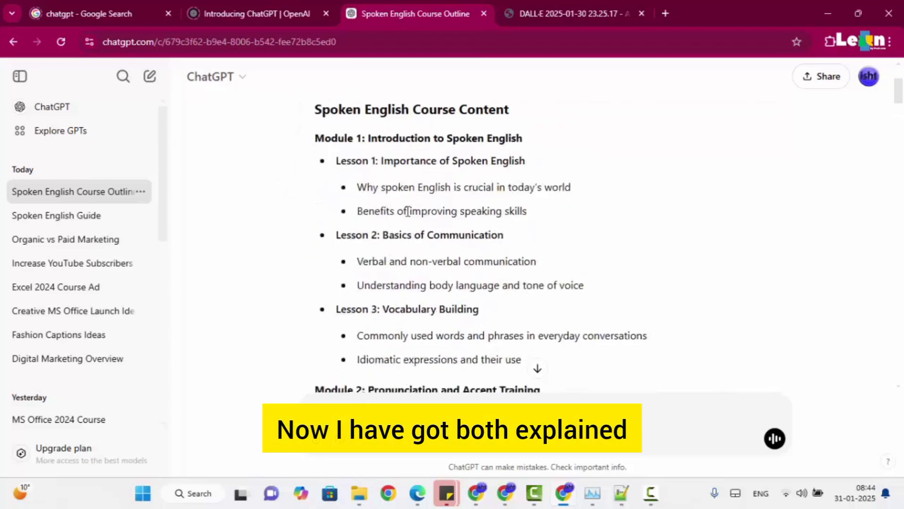
drag(330, 188, 536, 211)
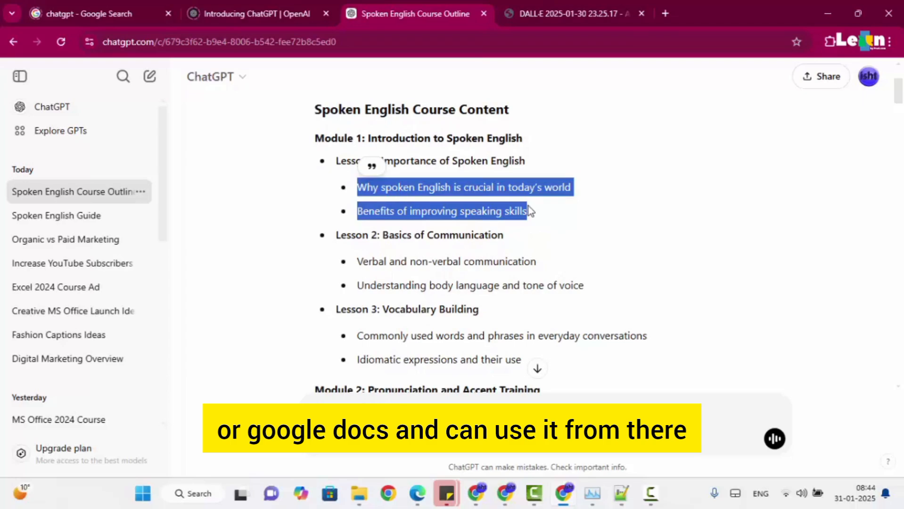
Copy the topic "Verbal and non-verbal communication" from Lesson 2, Basics of Communication, in the outline.
scroll(480, 204, down, 1)
drag(397, 182, 547, 195)
key(ctrl+c)
click(399, 179)
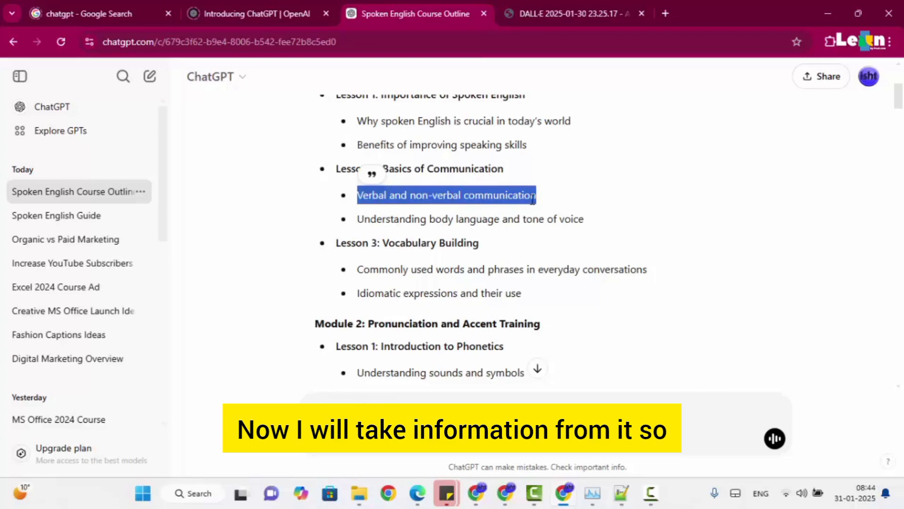
Replace the topic in the submitted prompt with "Verbal and non-verbal communication" and resend the request for complete content.
click(537, 371)
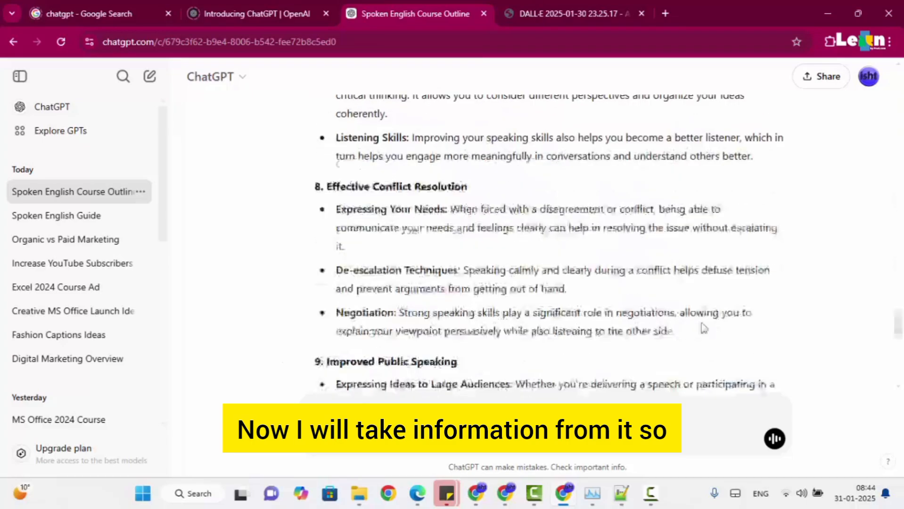
scroll(754, 283, up, 10)
scroll(793, 200, up, 15)
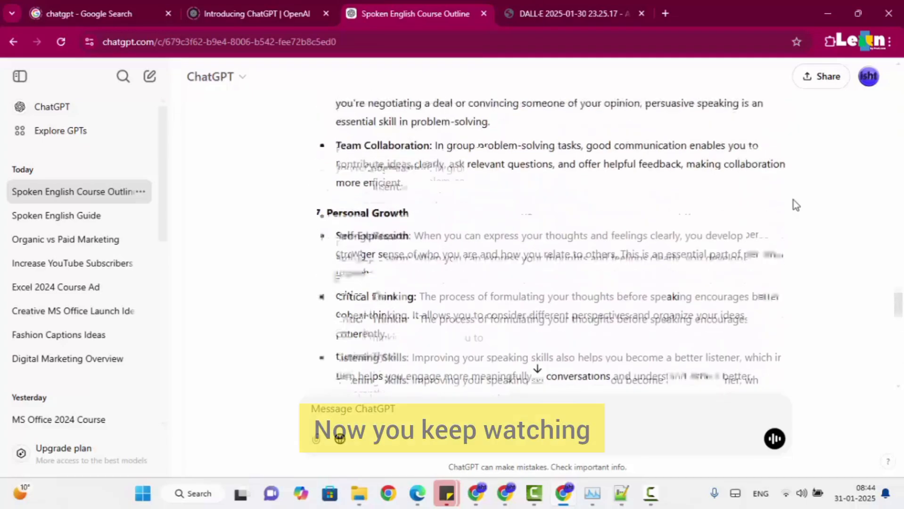
scroll(770, 210, up, 20)
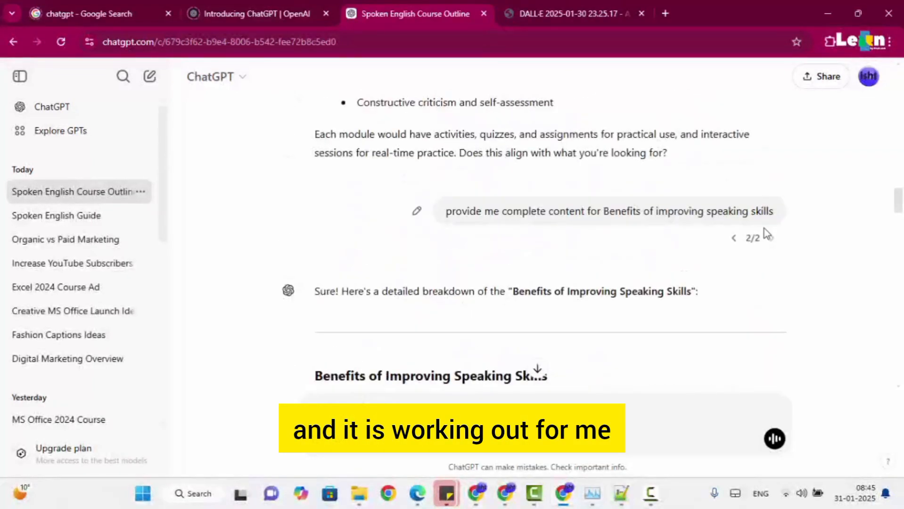
click(417, 210)
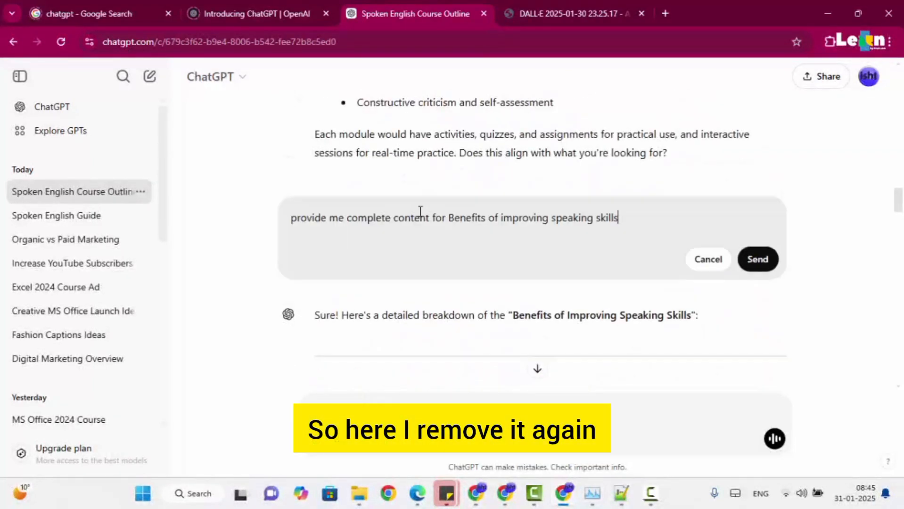
drag(450, 220, 628, 219)
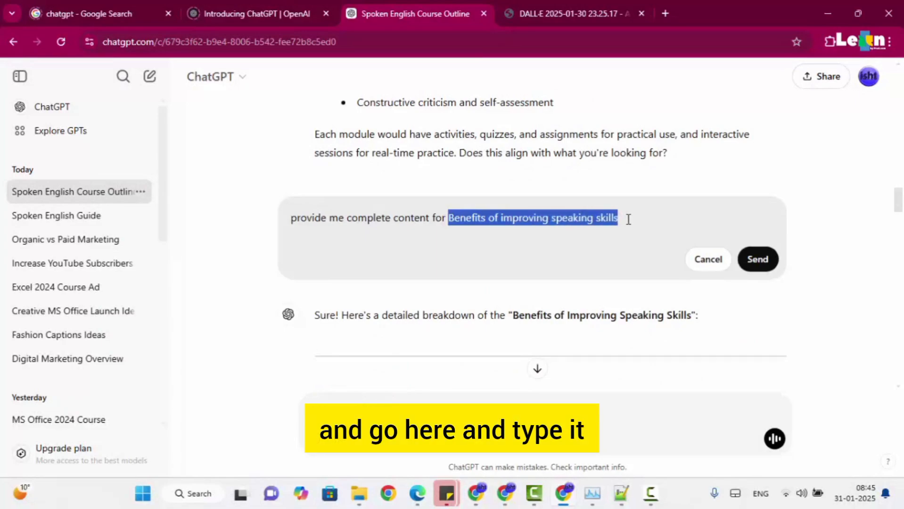
key(ctrl+v)
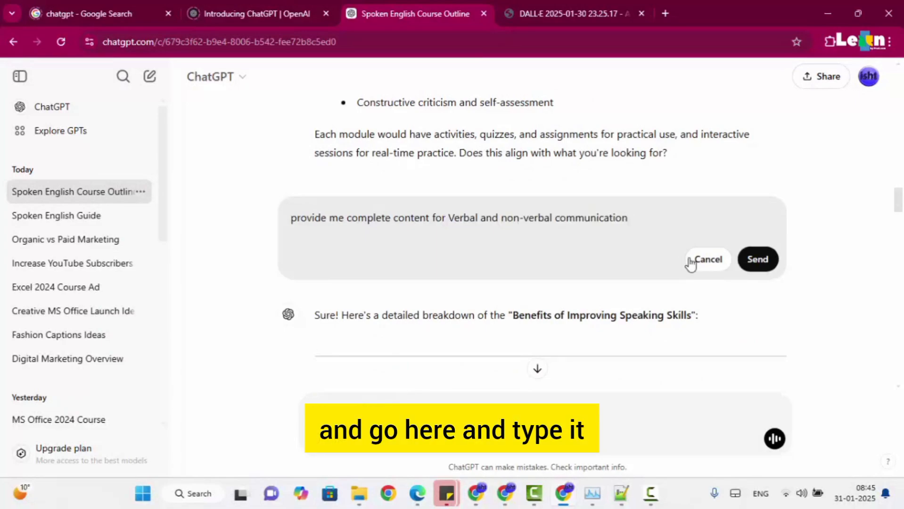
click(753, 260)
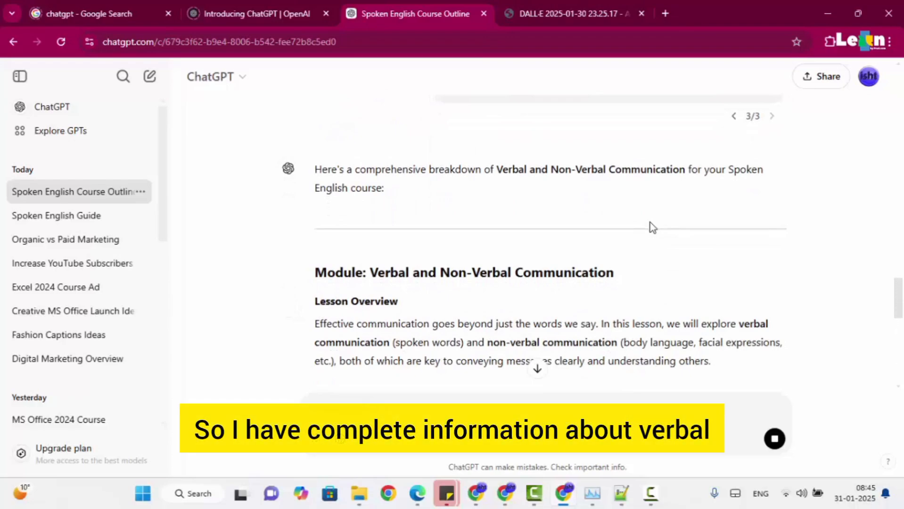
Skim the verbal and non-verbal communication lesson, and request a more concise version, reviewing it down to the closing note.
scroll(553, 276, down, 7)
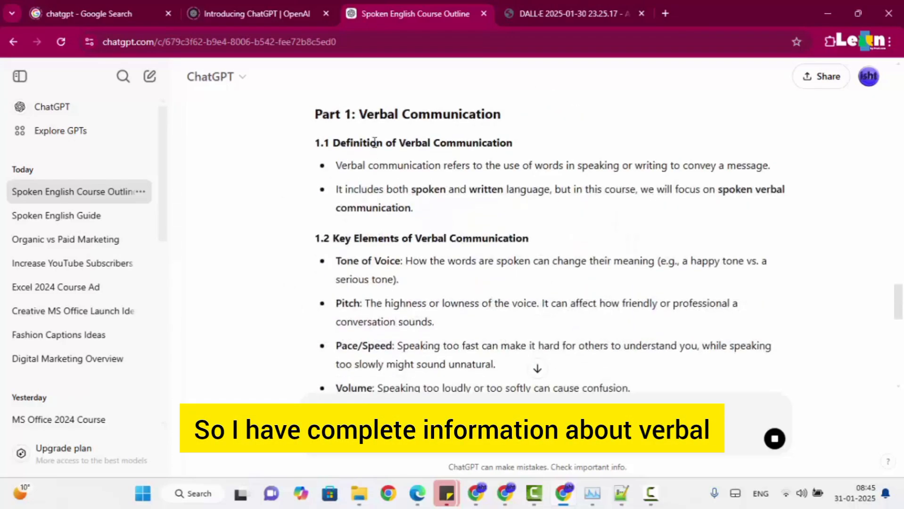
scroll(417, 202, down, 7)
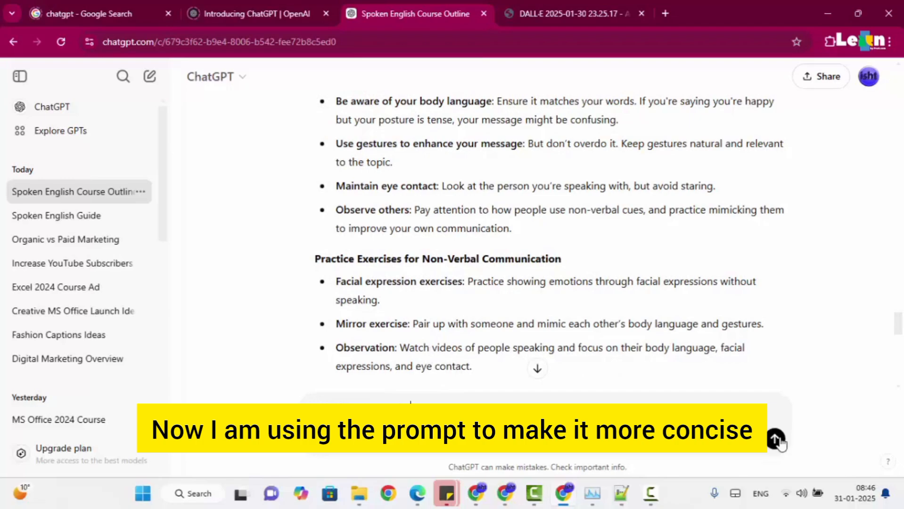
click(775, 439)
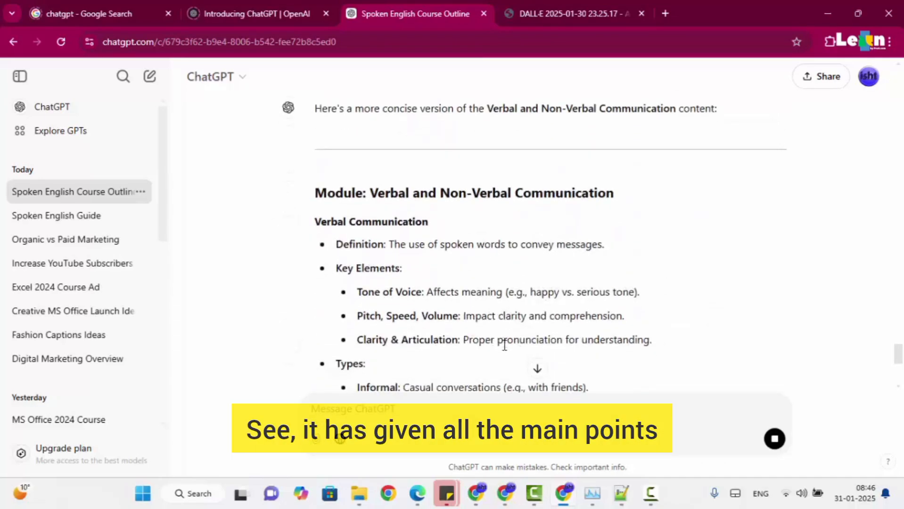
scroll(529, 243, down, 12)
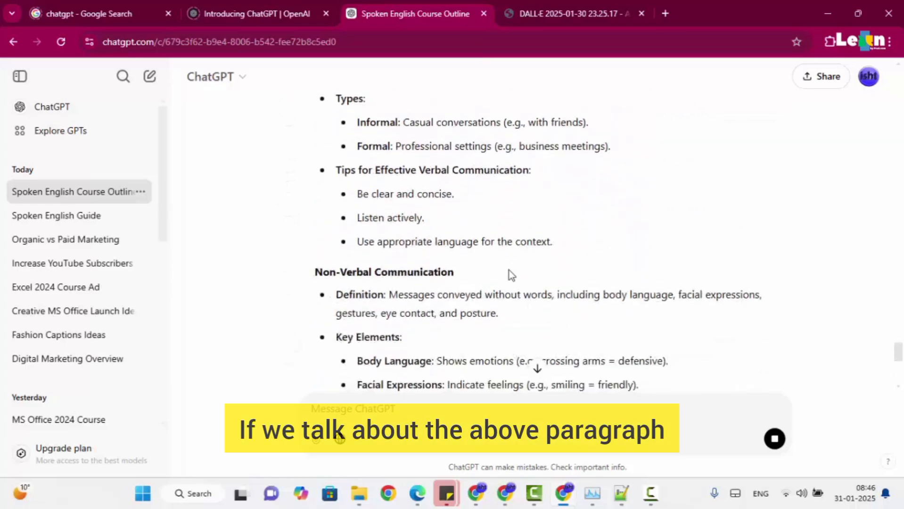
scroll(508, 278, down, 4)
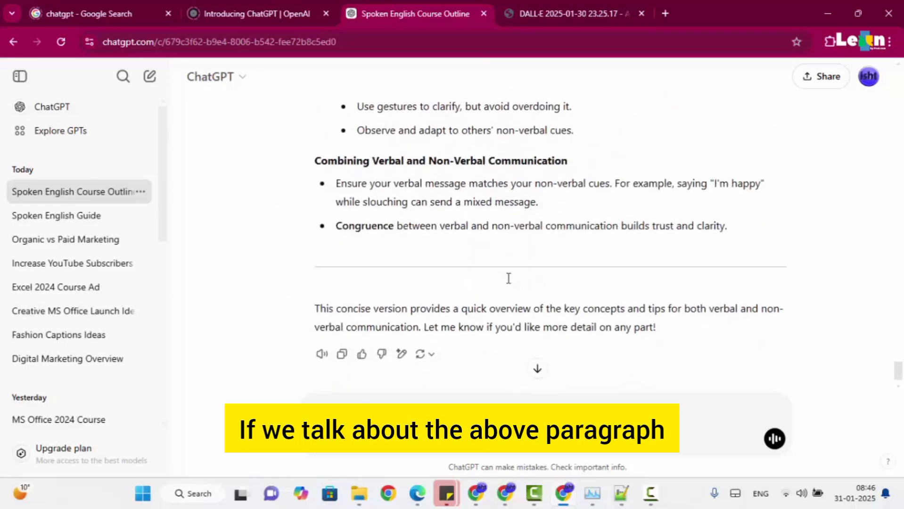
Review the detailed verbal and non-verbal communication lesson for over-explanation, and highlight the definition and key elements under Part 1, Verbal Communication.
scroll(521, 273, up, 15)
scroll(548, 222, up, 10)
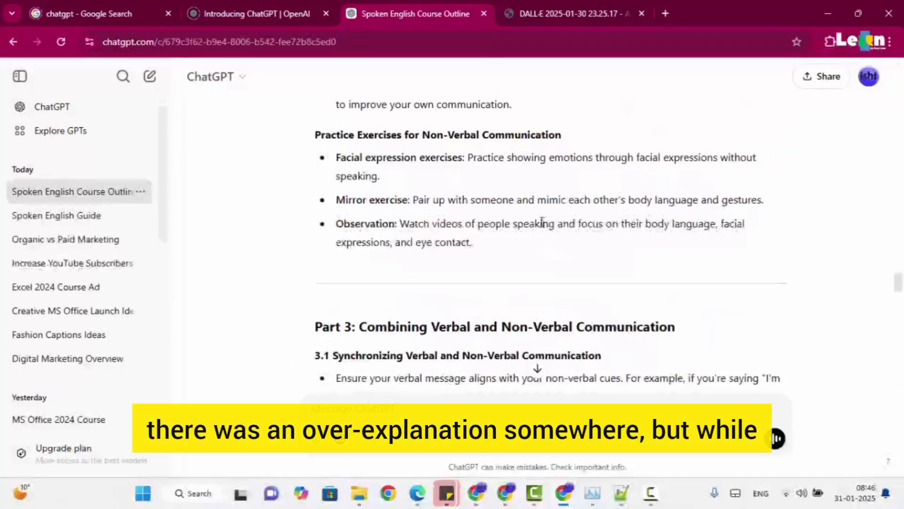
scroll(529, 204, down, 15)
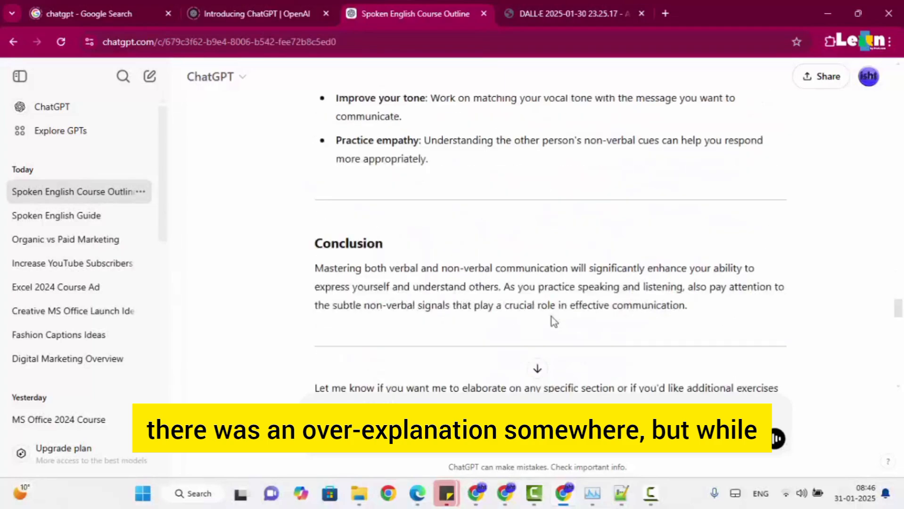
scroll(478, 236, up, 15)
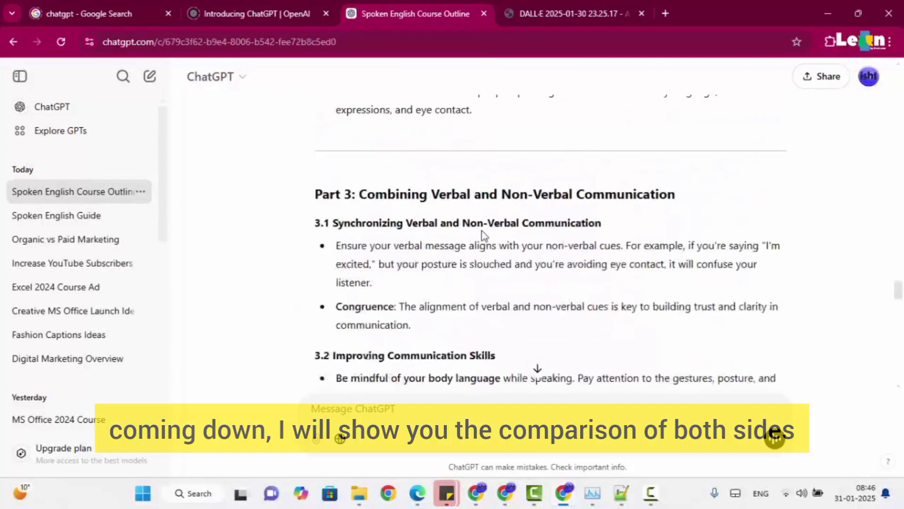
scroll(481, 230, up, 10)
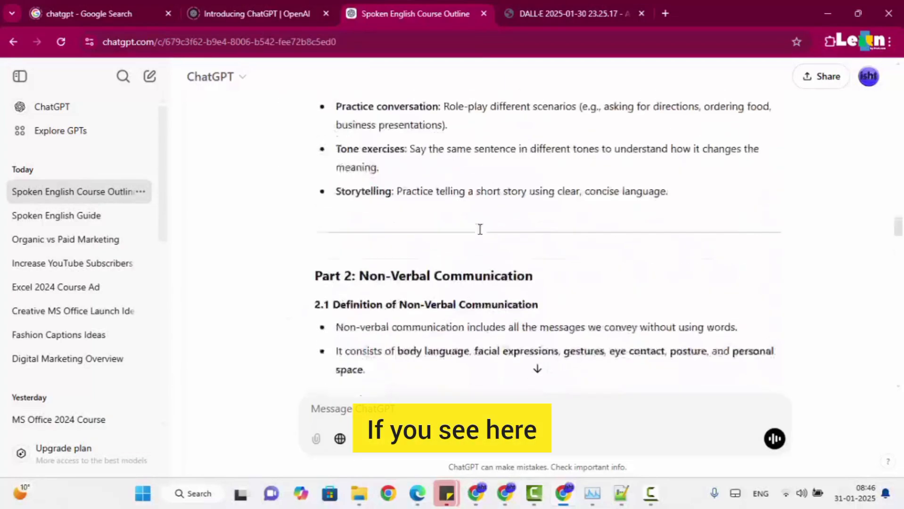
scroll(481, 235, up, 10)
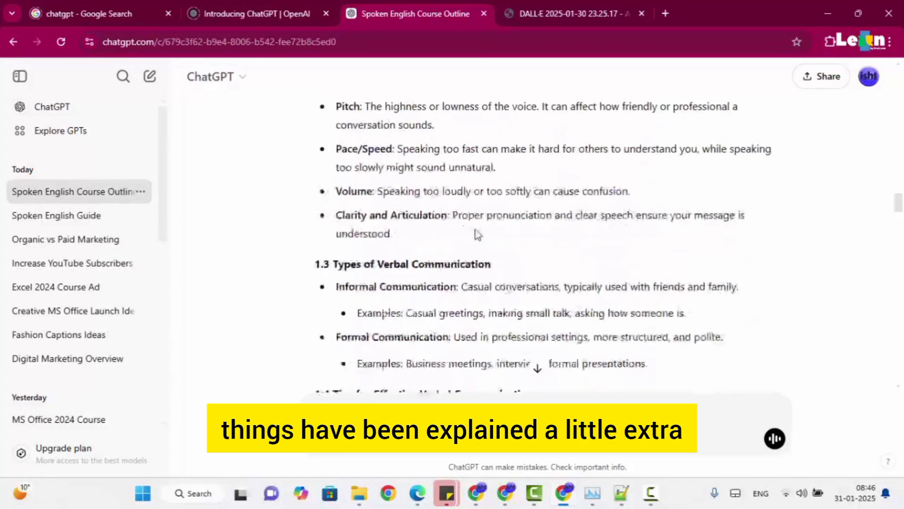
scroll(443, 232, down, 3)
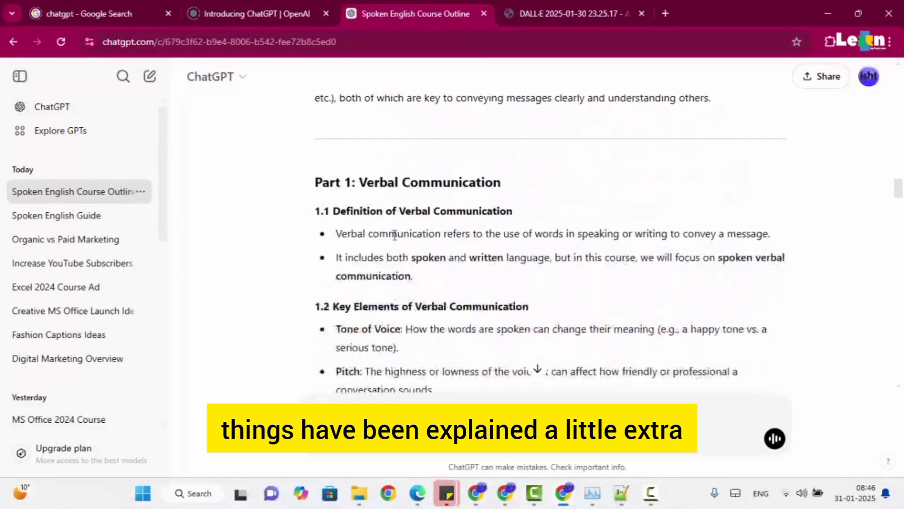
drag(313, 211, 450, 370)
Compare the concise version with the detailed lesson by reading its introduction, verbal communication points and non-verbal communication points.
scroll(495, 283, down, 15)
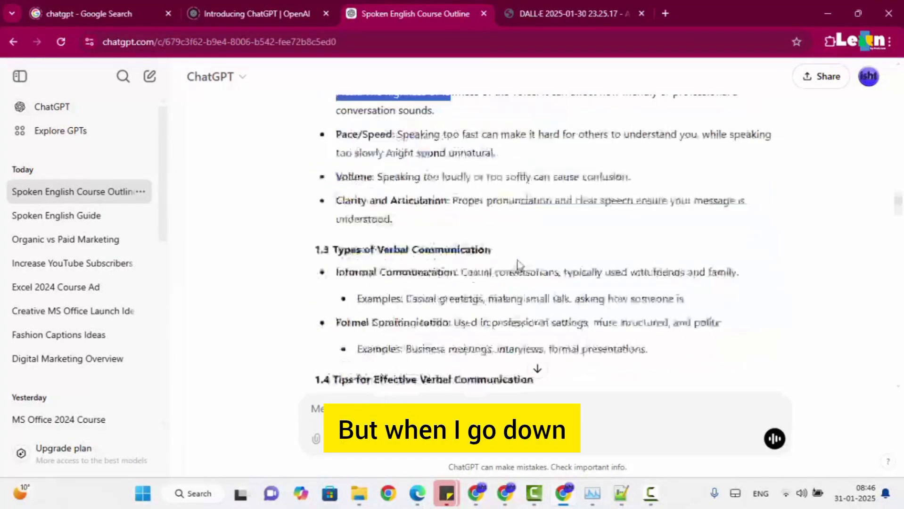
scroll(474, 274, down, 15)
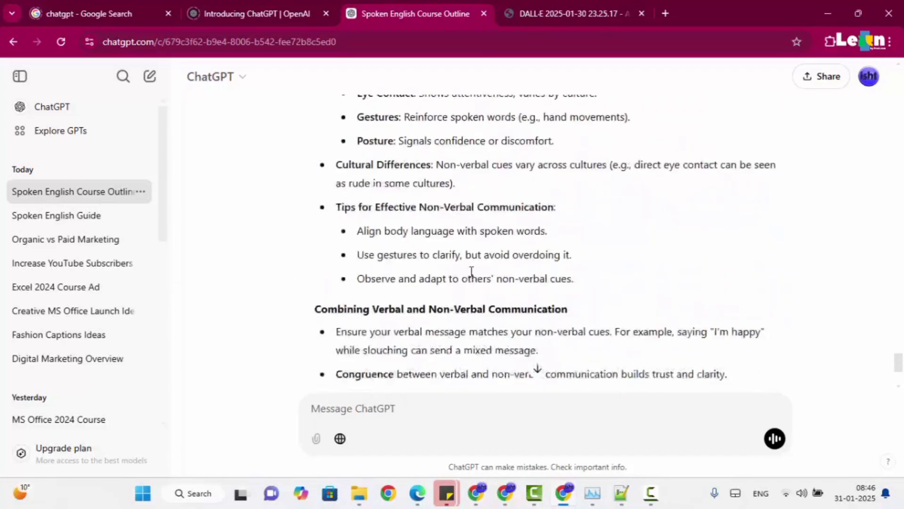
scroll(476, 270, down, 4)
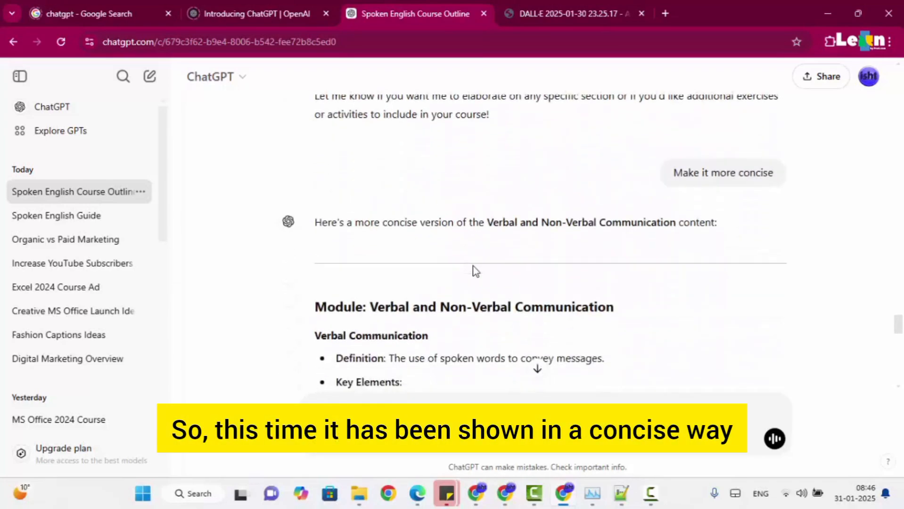
scroll(415, 207, up, 3)
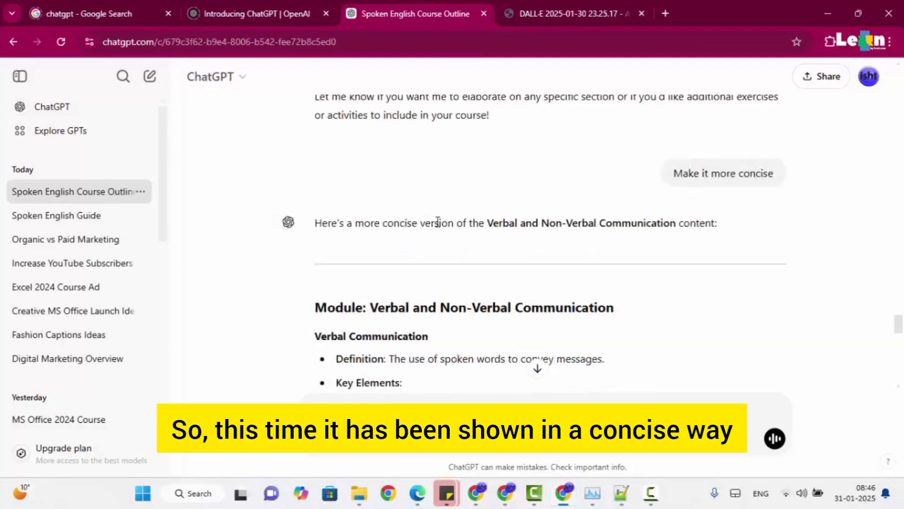
scroll(436, 231, down, 2)
scroll(415, 179, down, 2)
scroll(412, 169, up, 2)
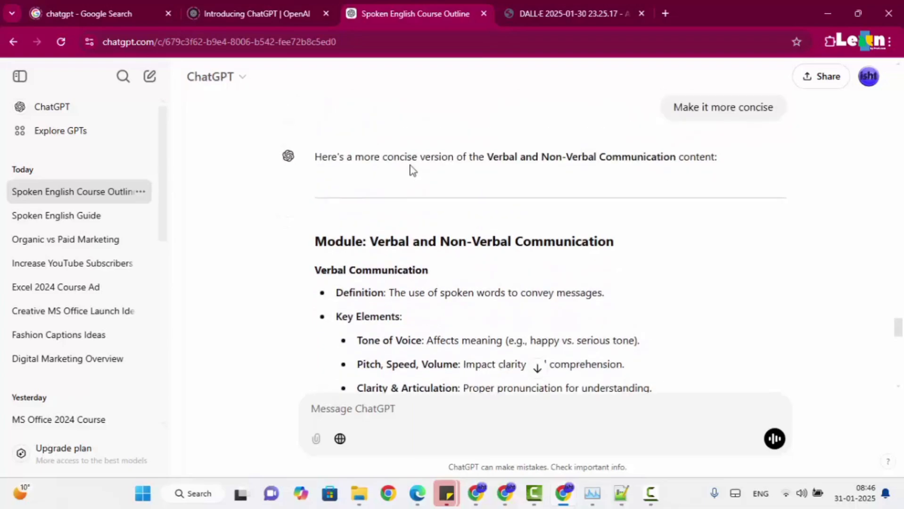
drag(395, 155, 485, 157)
click(514, 157)
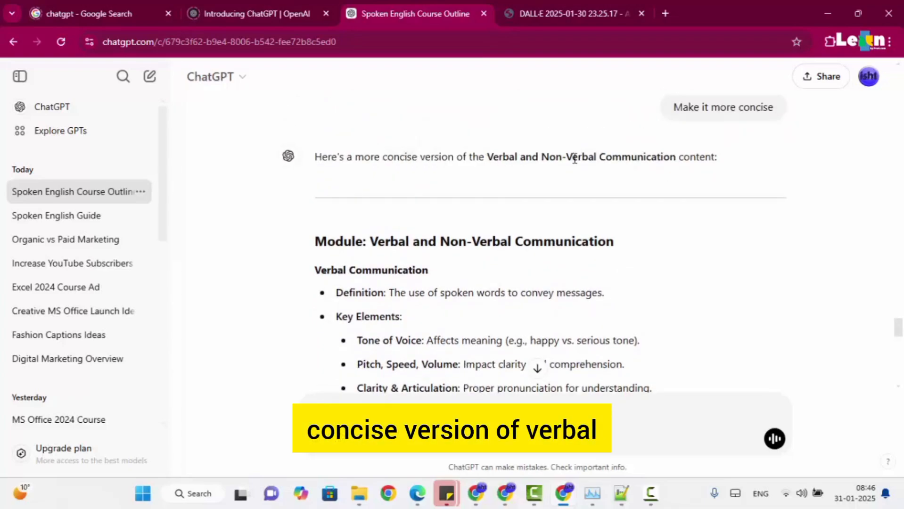
scroll(419, 233, down, 2)
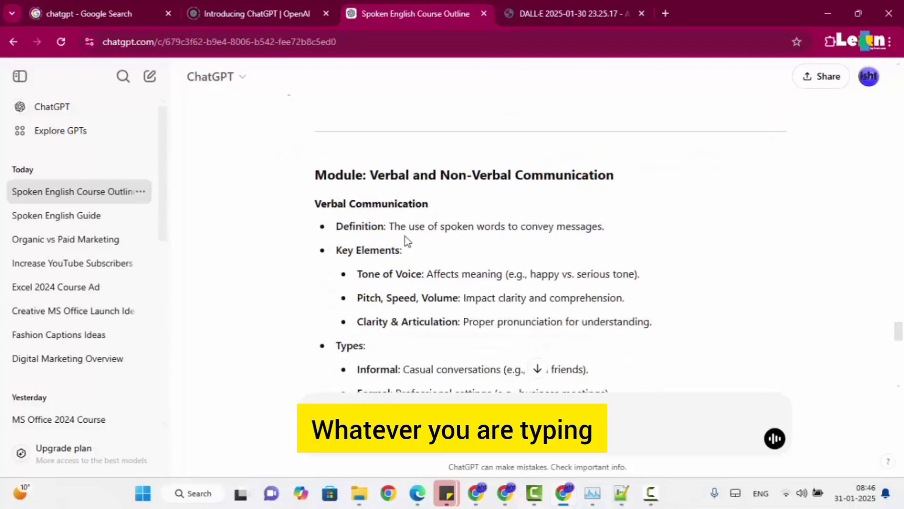
scroll(403, 236, down, 2)
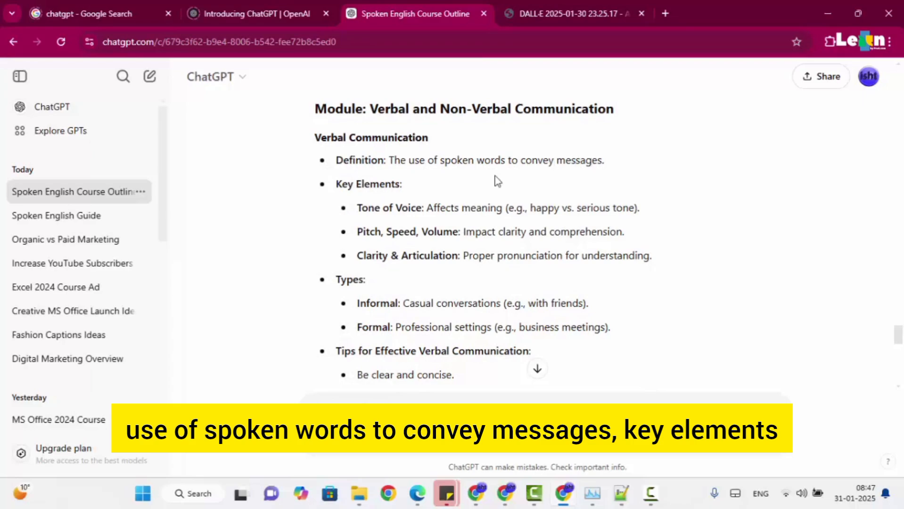
scroll(368, 294, down, 4)
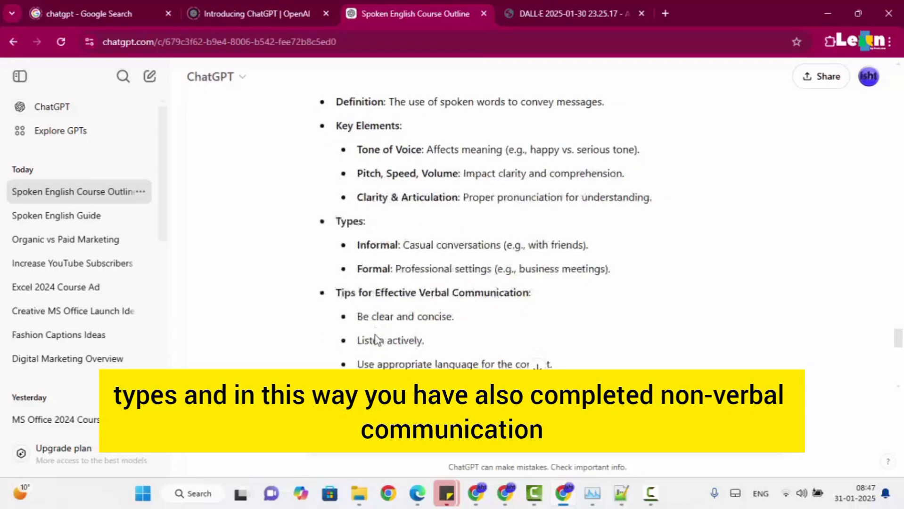
scroll(399, 287, down, 10)
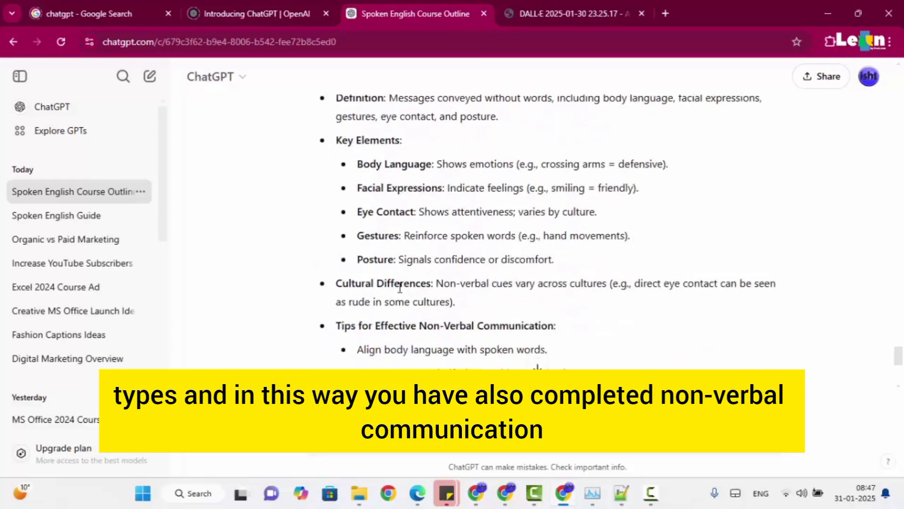
scroll(398, 289, down, 2)
scroll(395, 291, up, 5)
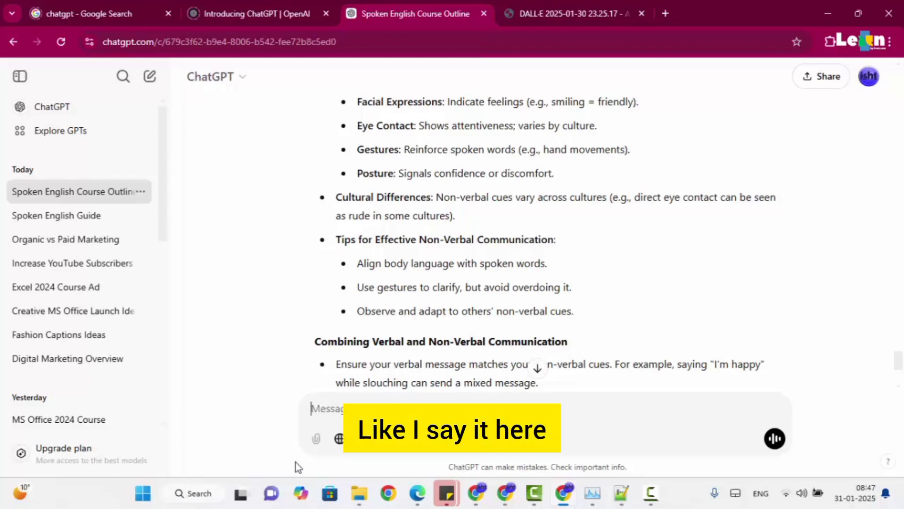
Send the follow-up request "Give additional examples" and skim the new verbal communication examples for tone, pitch, speed and volume.
text(Give additional examples)
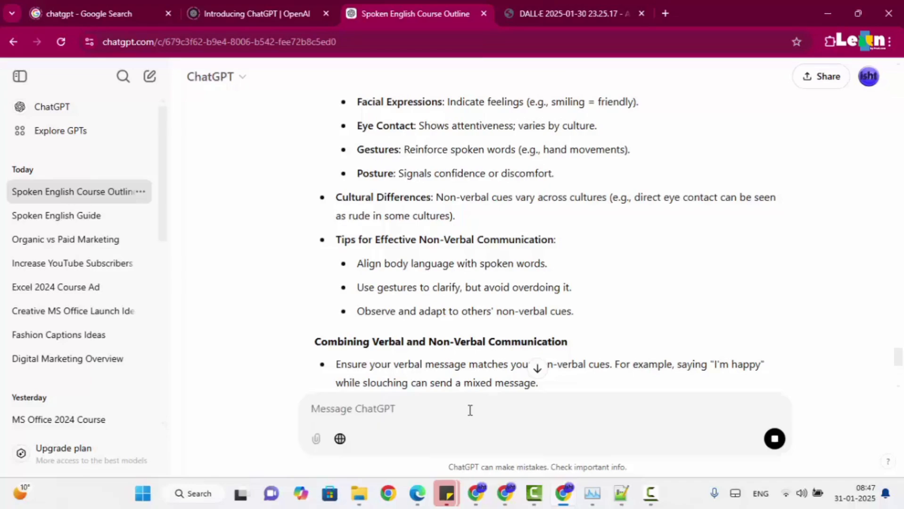
click(537, 368)
scroll(495, 320, down, 3)
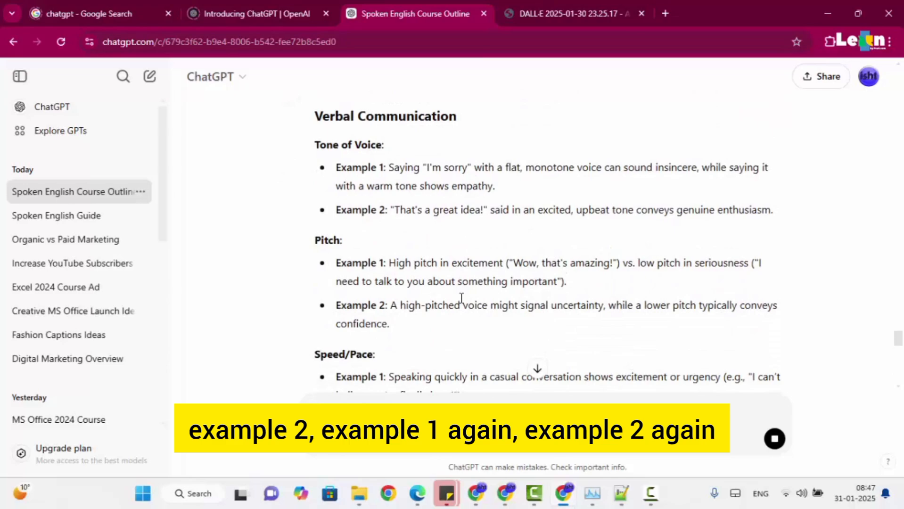
scroll(461, 298, down, 5)
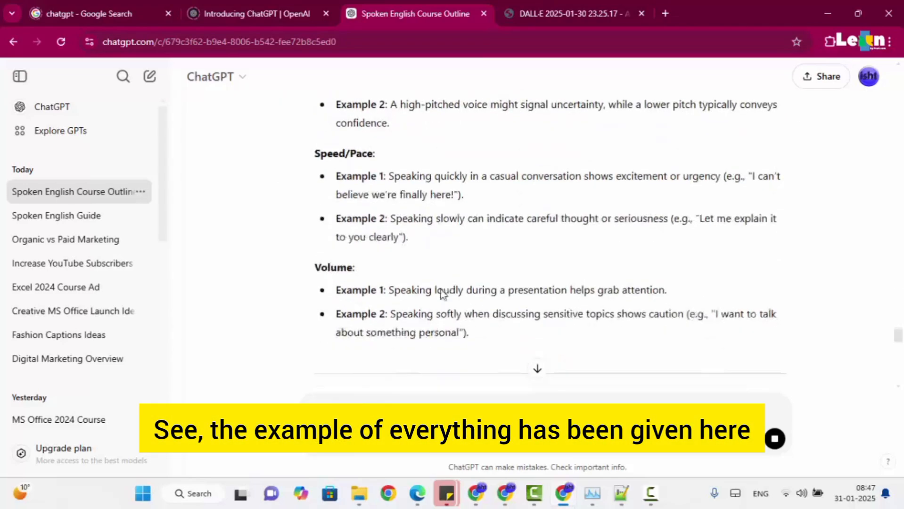
scroll(415, 255, up, 4)
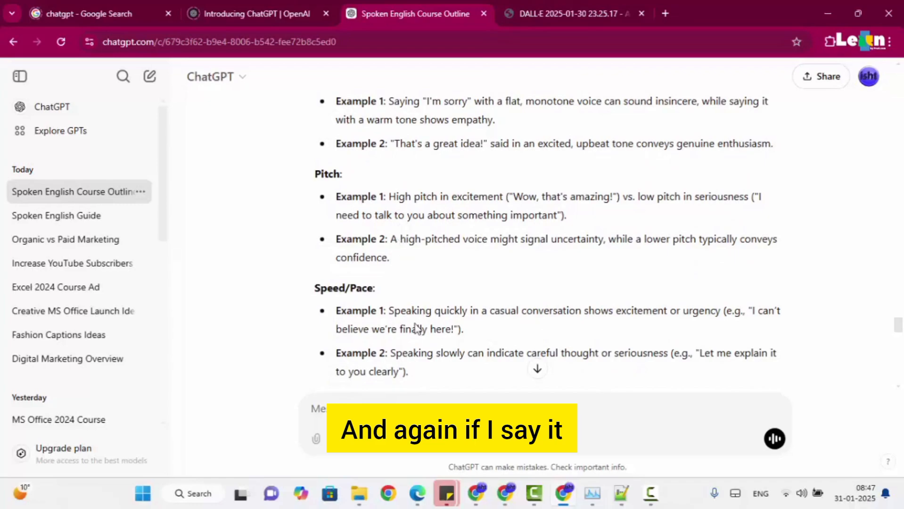
Send the request "change the tone" and skim the rewritten verbal and non-verbal communication examples.
text(change)
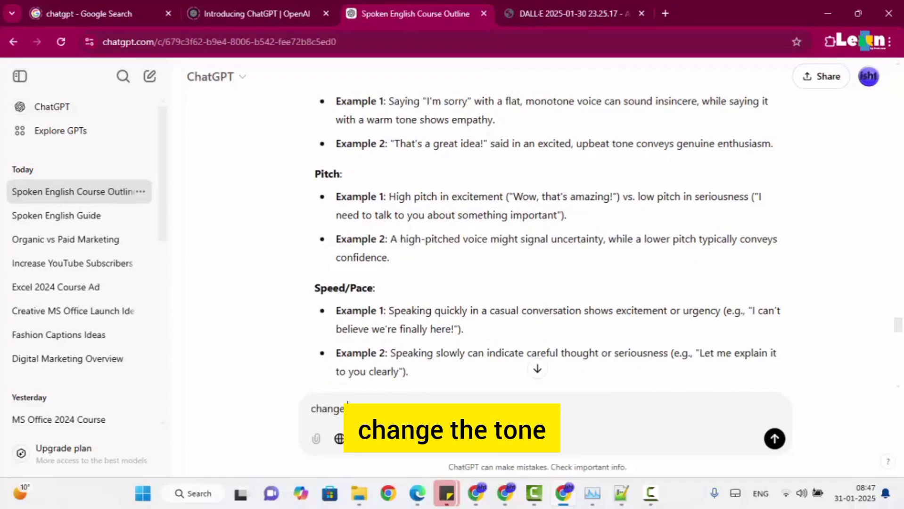
text( the tone)
key(Return)
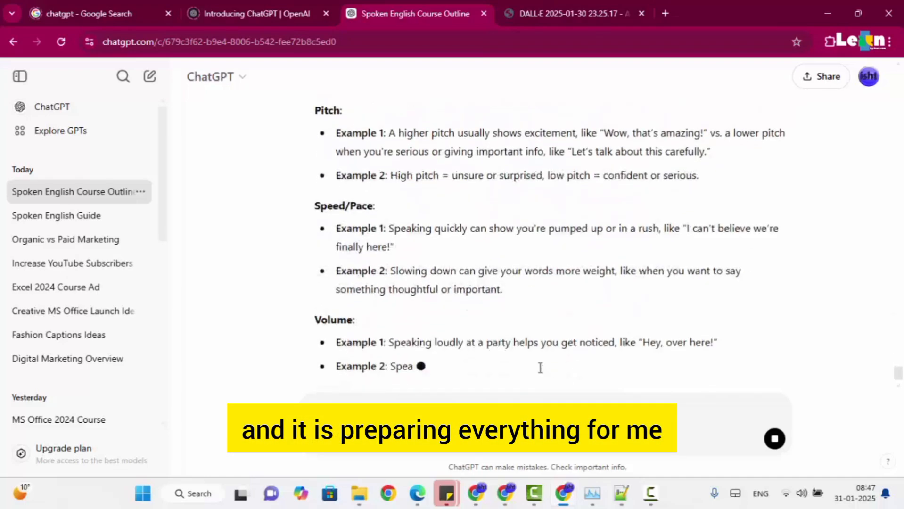
scroll(541, 256, up, 9)
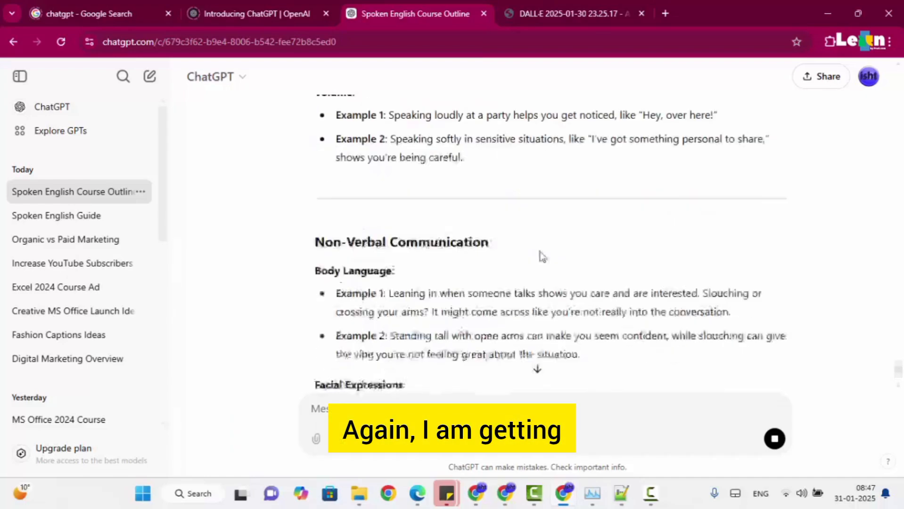
scroll(493, 272, down, 4)
scroll(495, 292, down, 15)
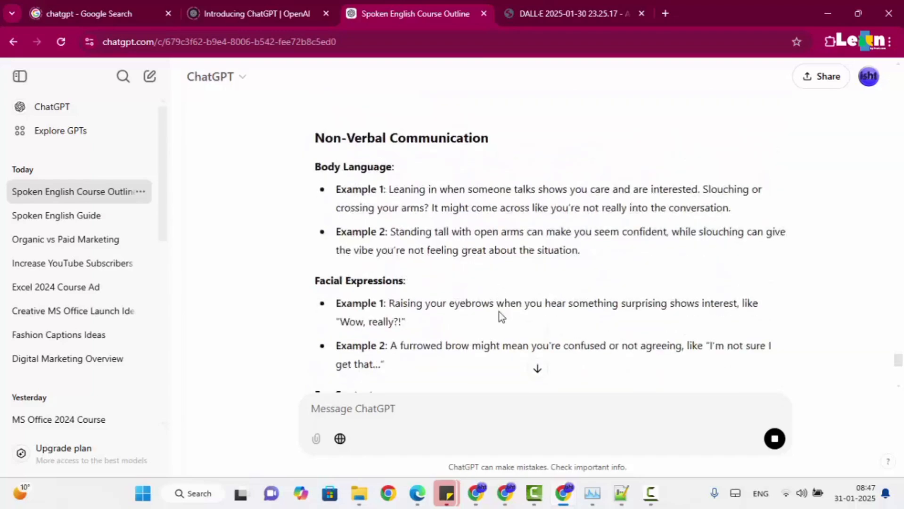
scroll(488, 323, down, 4)
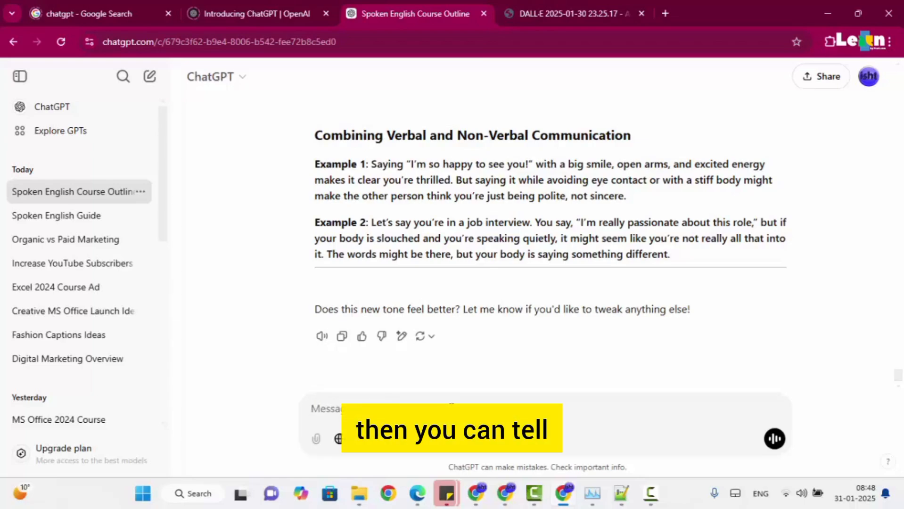
Reject the reply with "i dont like this one . provide me another examples" and skim the new version to its combined communication section.
text(i do)
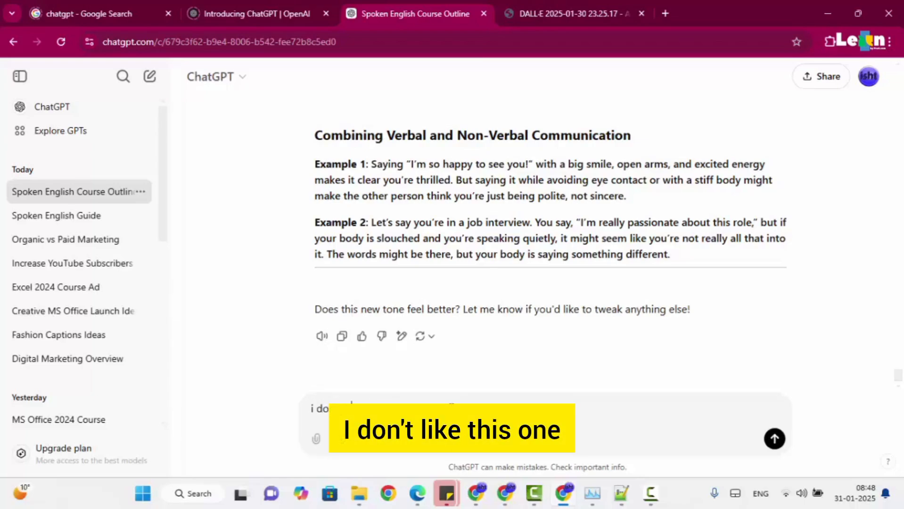
text(nt like this one .)
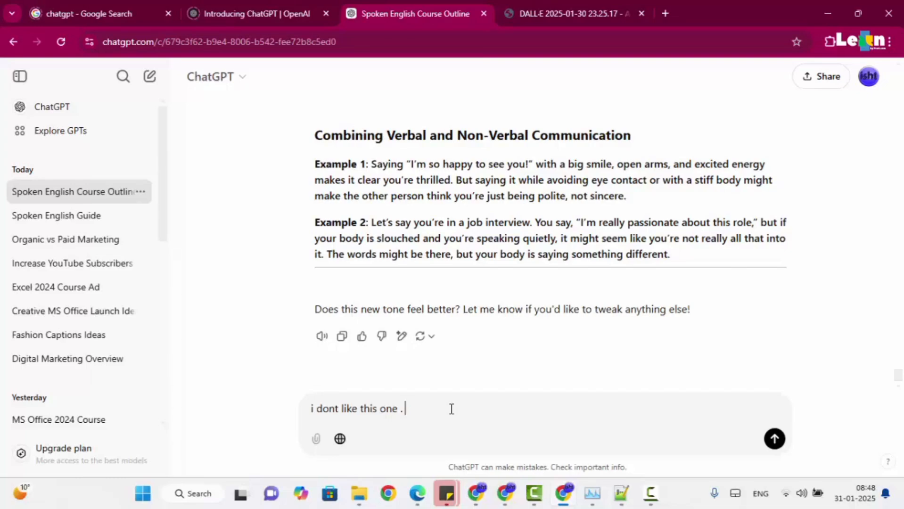
text( provide me another exampl)
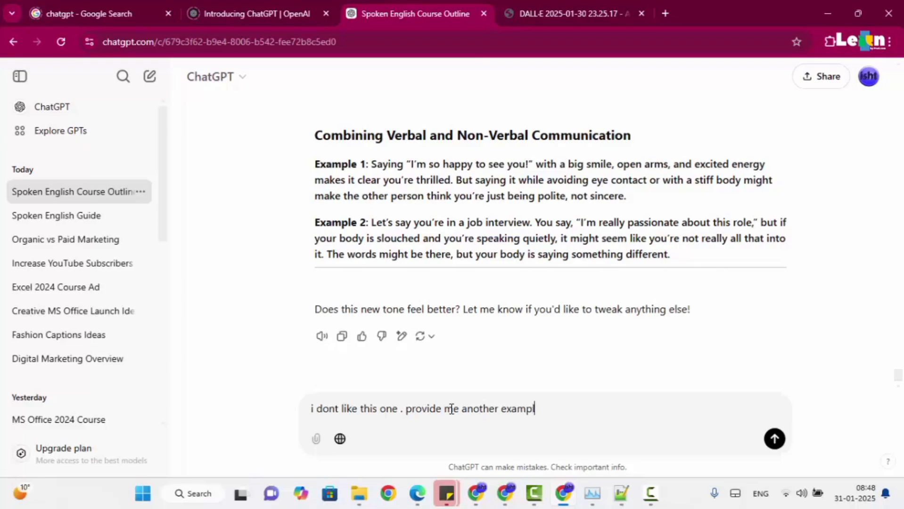
text(es)
key(Return)
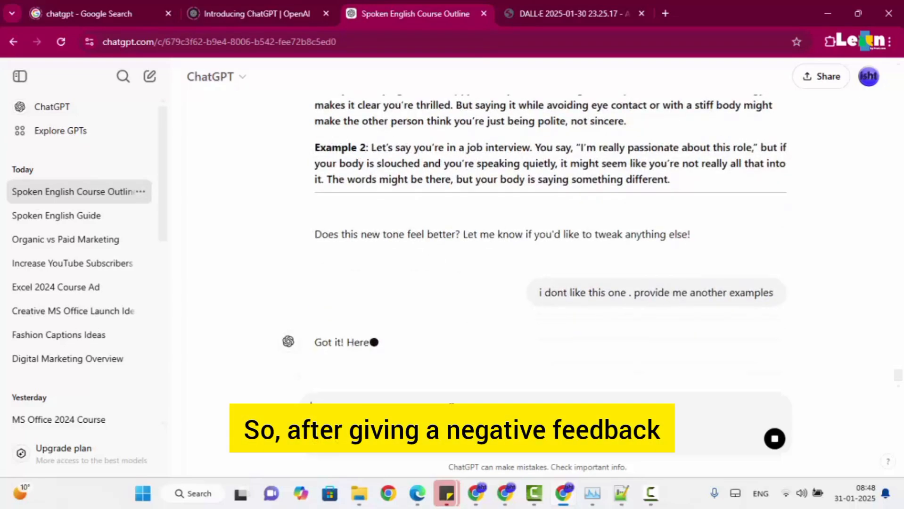
scroll(363, 295, up, 1)
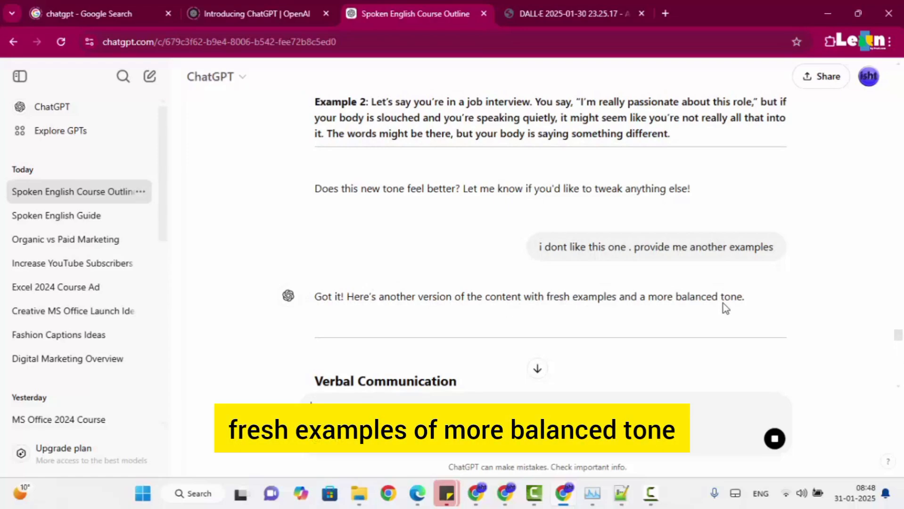
scroll(508, 294, down, 3)
scroll(508, 293, down, 10)
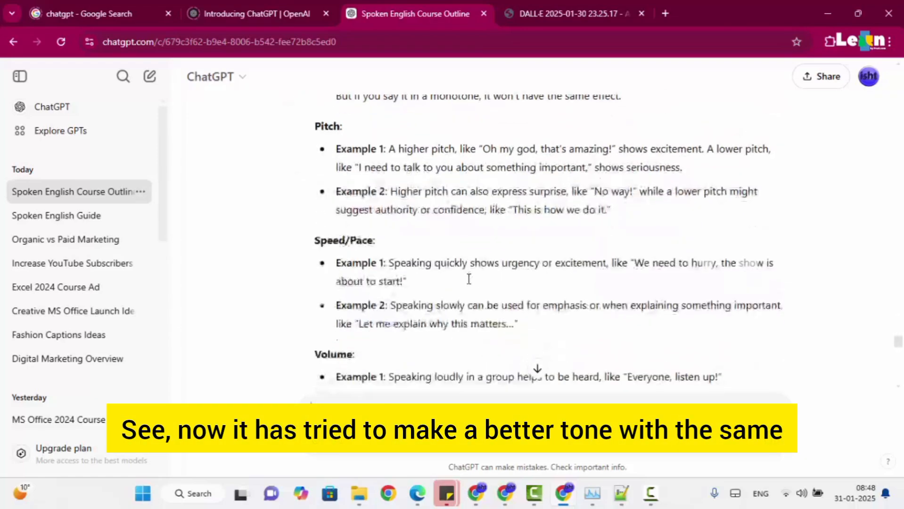
scroll(468, 284, down, 7)
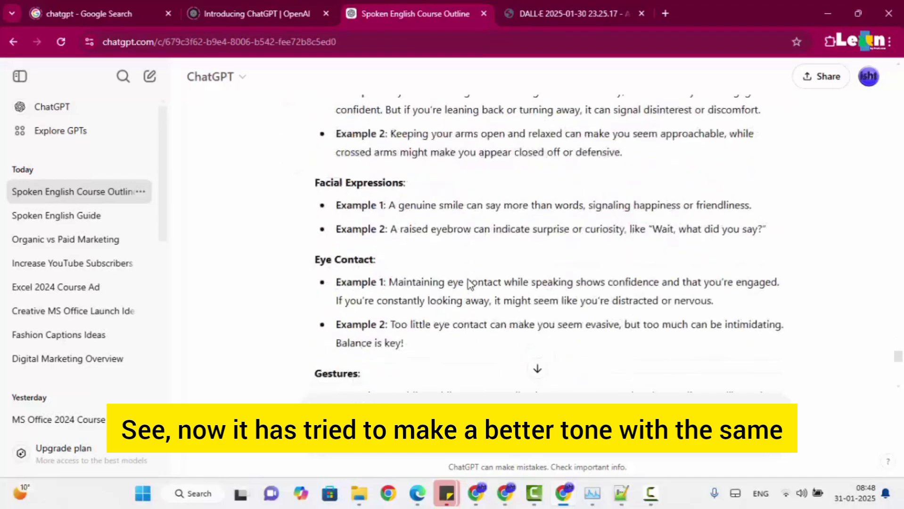
scroll(468, 284, down, 12)
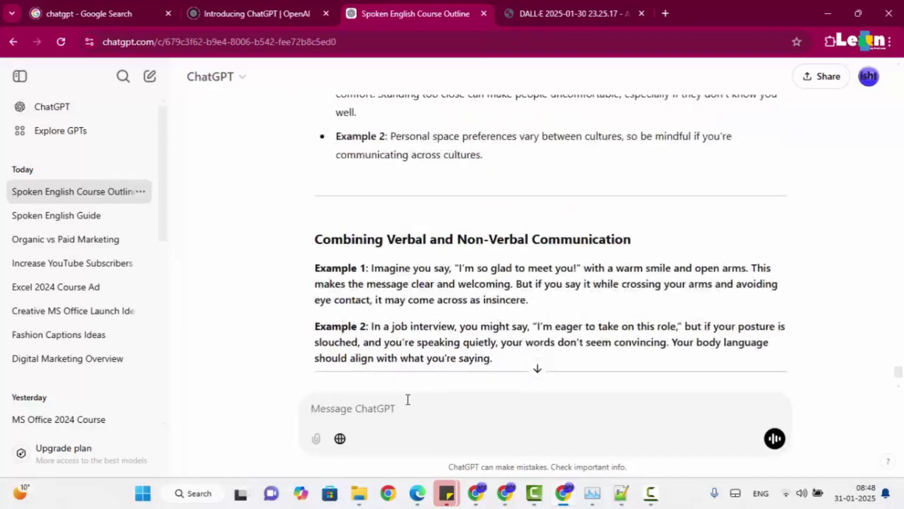
Send the request "summarize it in 100 words" and go to the newest reply.
text(sum)
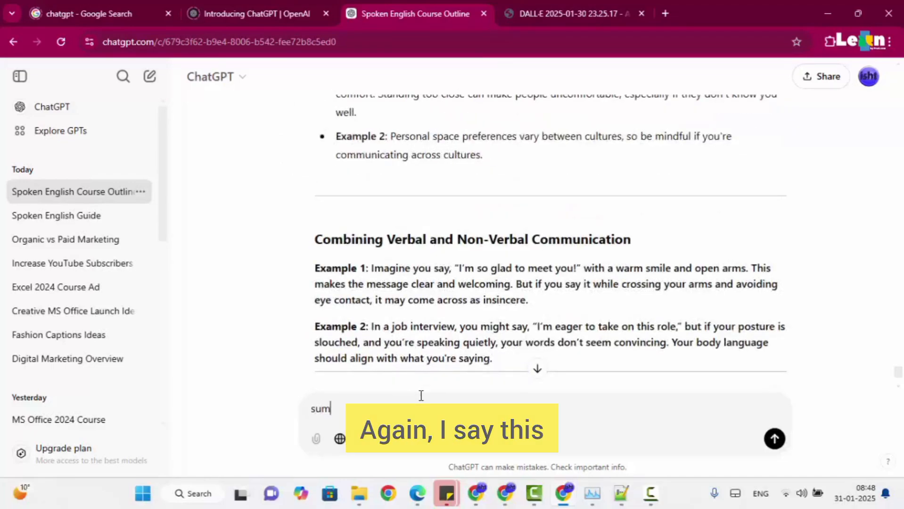
text(marize it in )
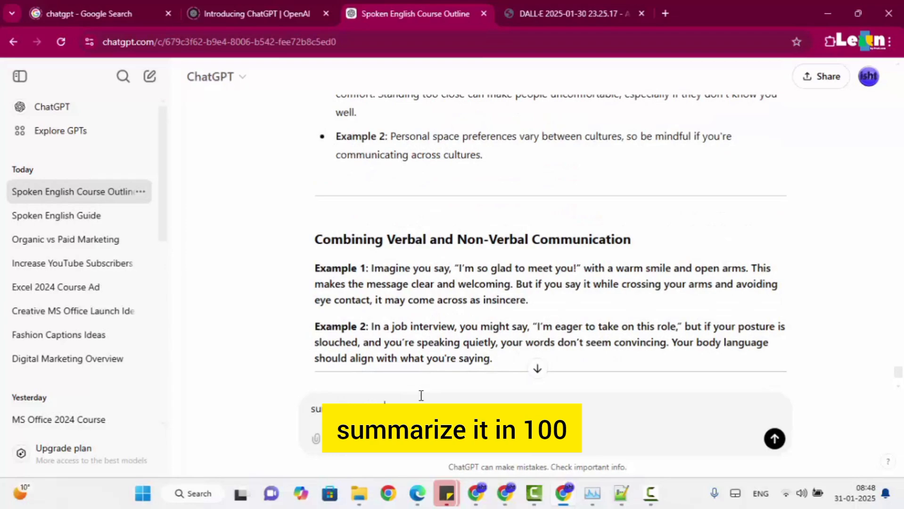
text(100 words)
key(Return)
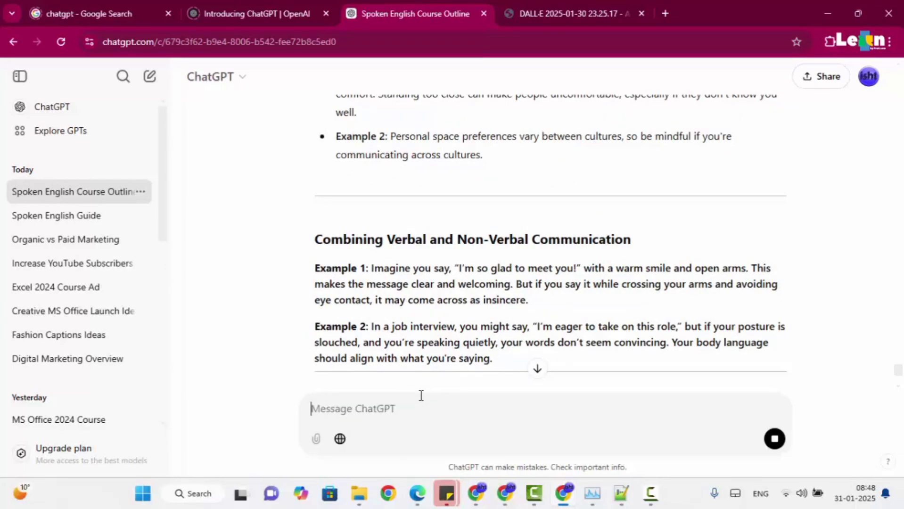
click(537, 369)
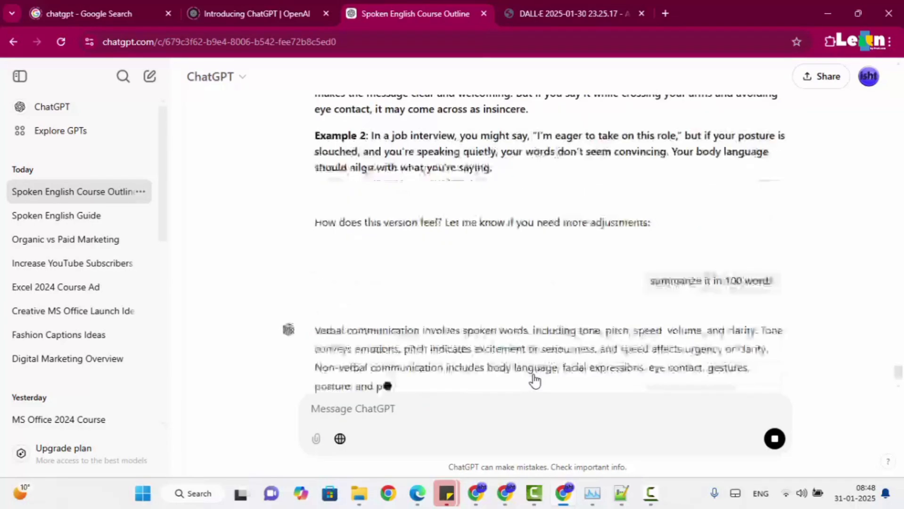